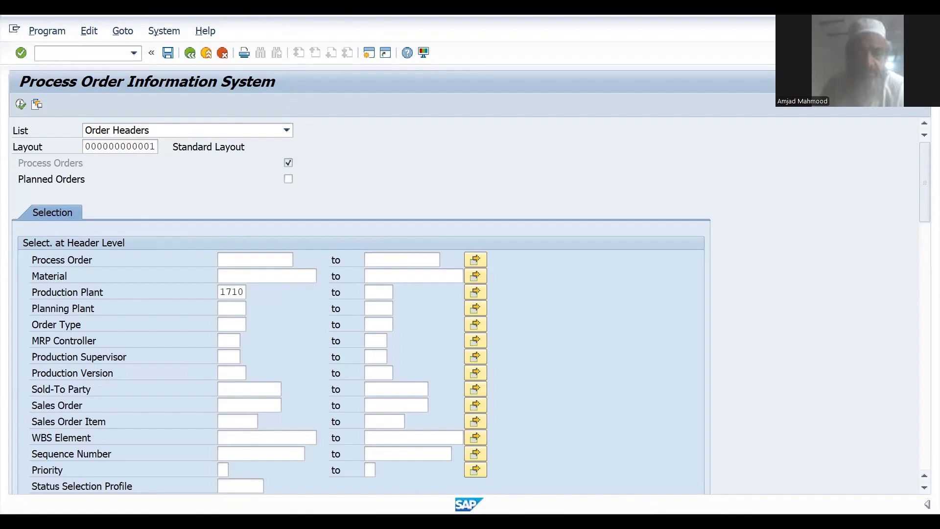
pyautogui.press('F8')
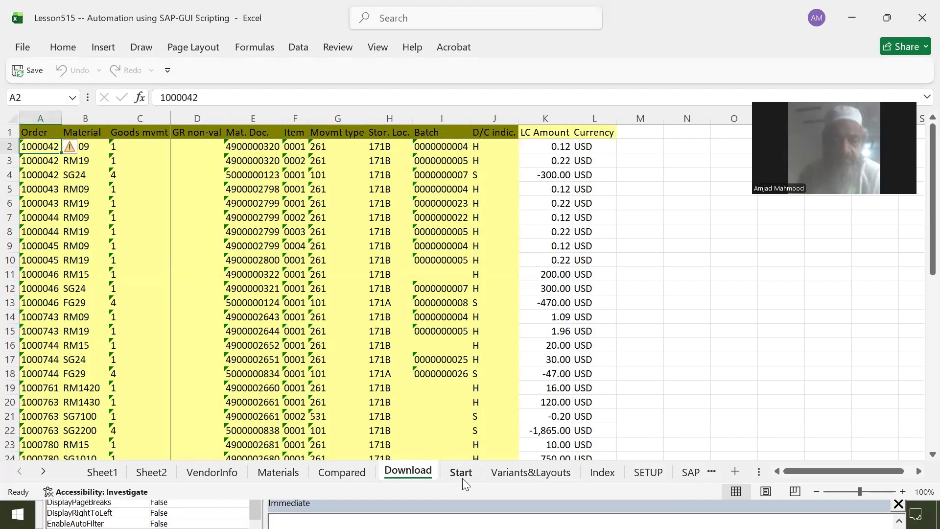
# Step: On the Start sheet, set the variant of the COOISPI production report to PRODLIST1710
pyautogui.click(462, 478)
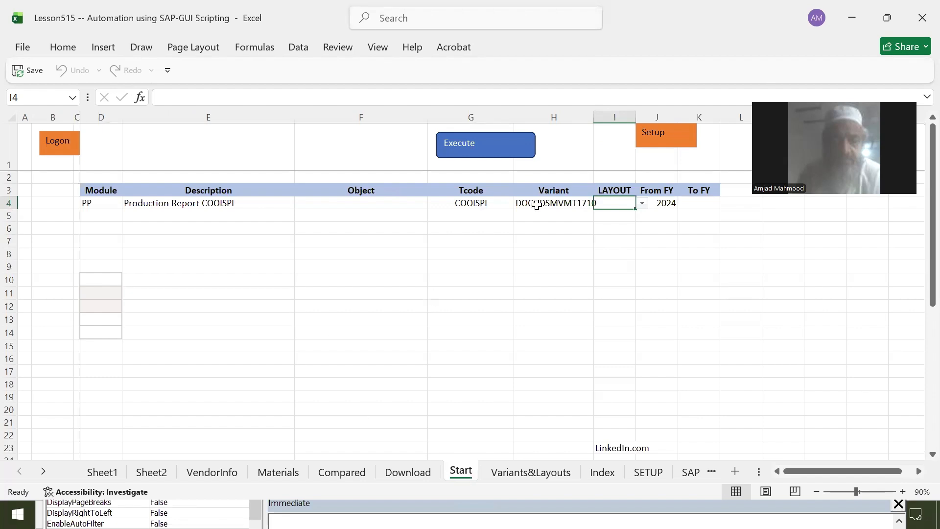
pyautogui.click(101, 204)
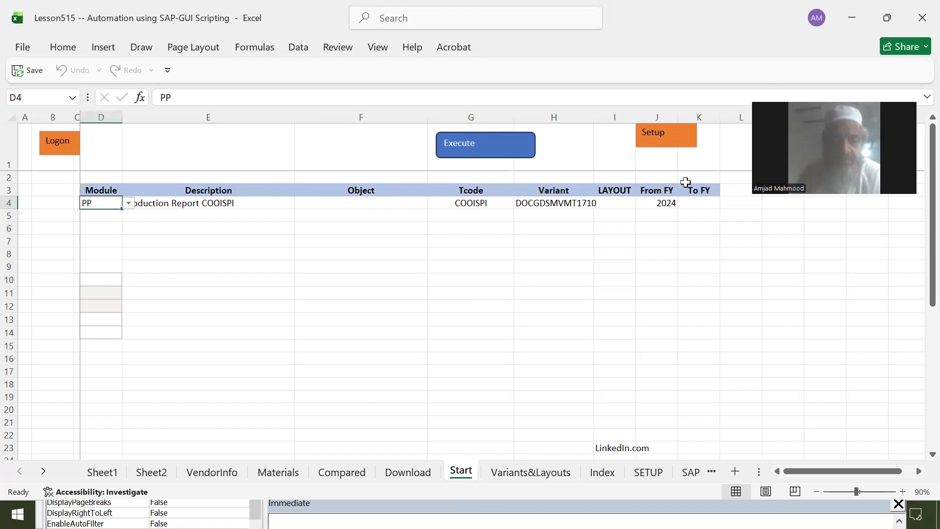
pyautogui.click(570, 201)
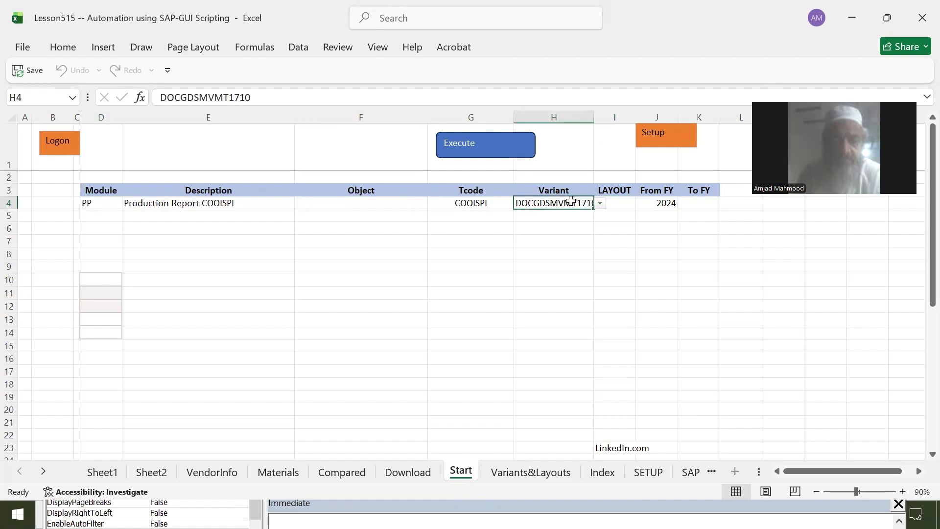
pyautogui.click(599, 203)
pyautogui.click(599, 203)
pyautogui.click(600, 202)
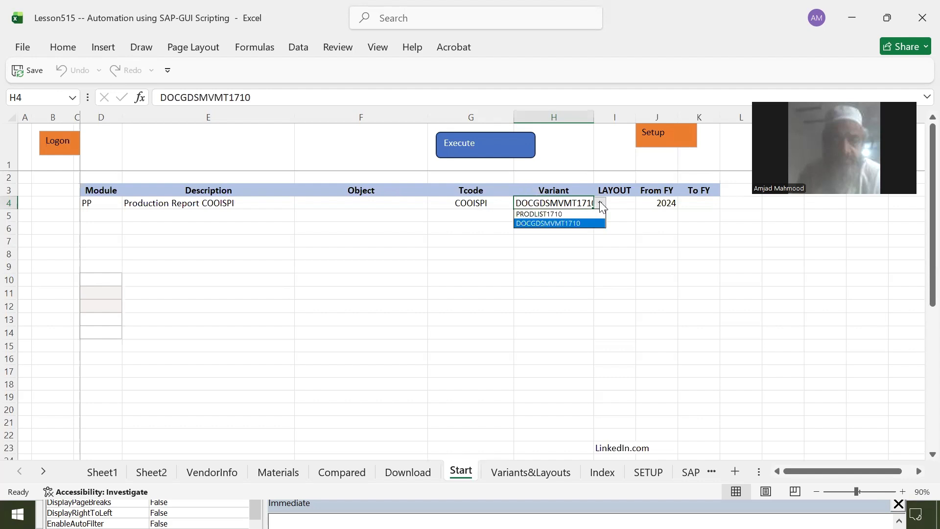
pyautogui.click(566, 215)
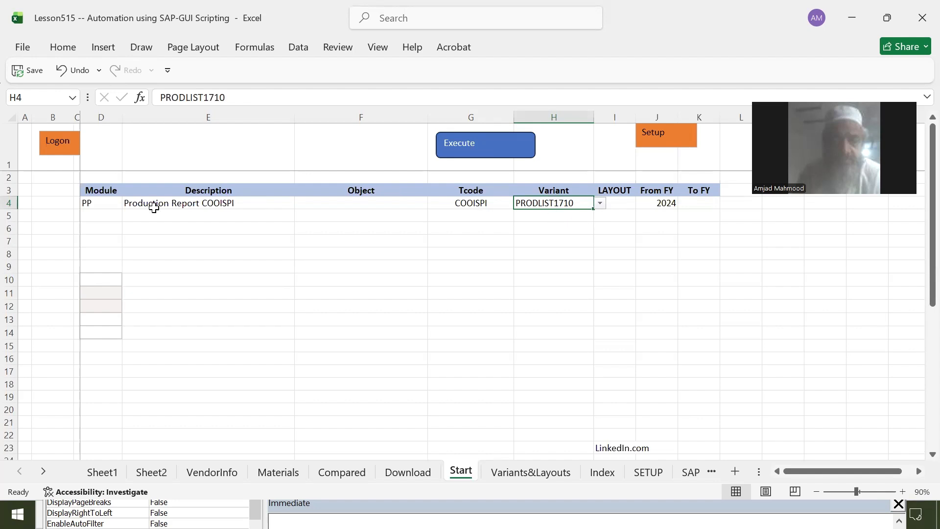
pyautogui.click(483, 202)
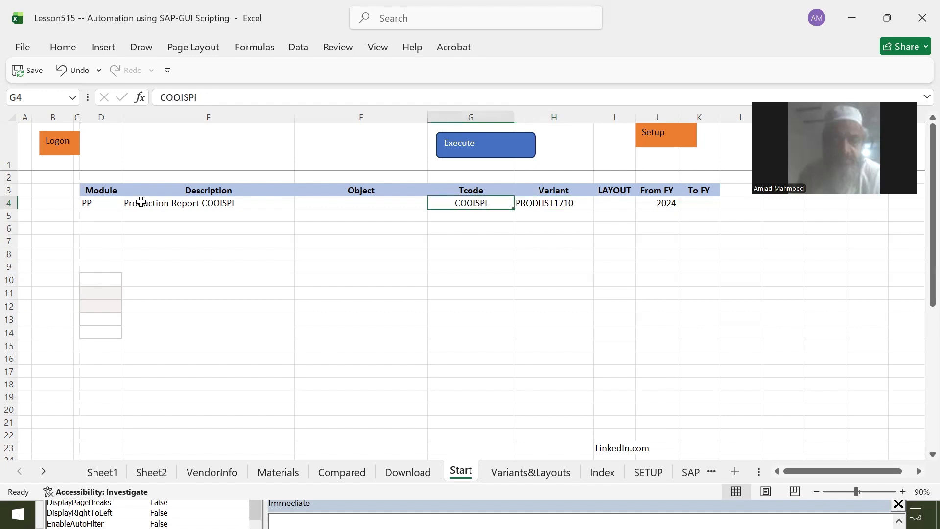
pyautogui.click(561, 201)
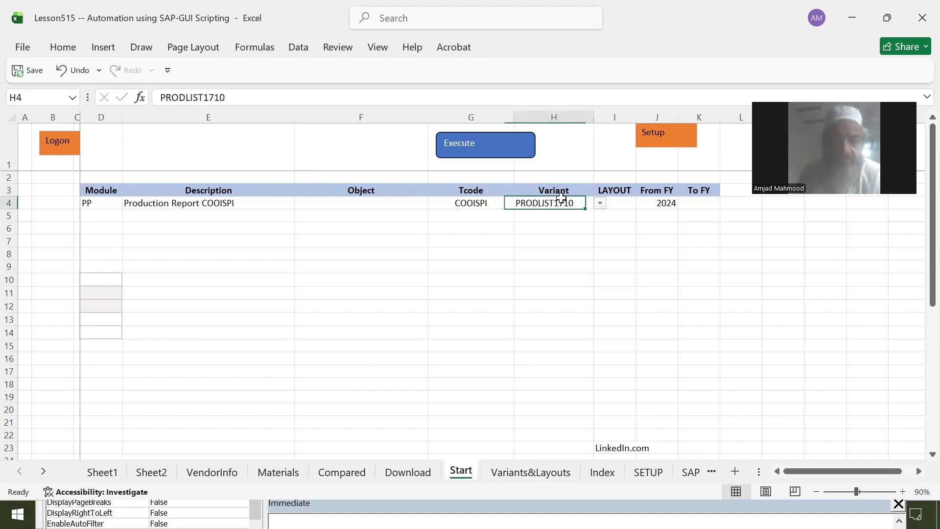
pyautogui.click(600, 203)
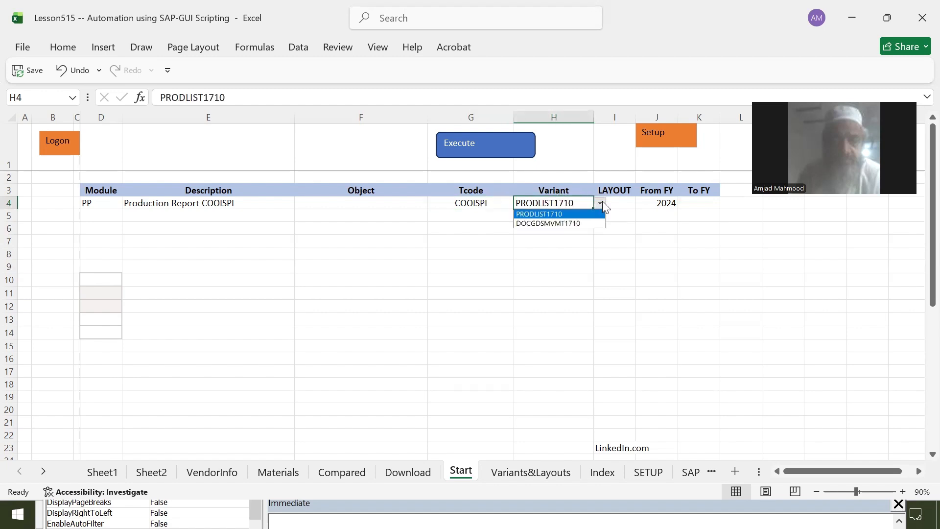
pyautogui.click(558, 215)
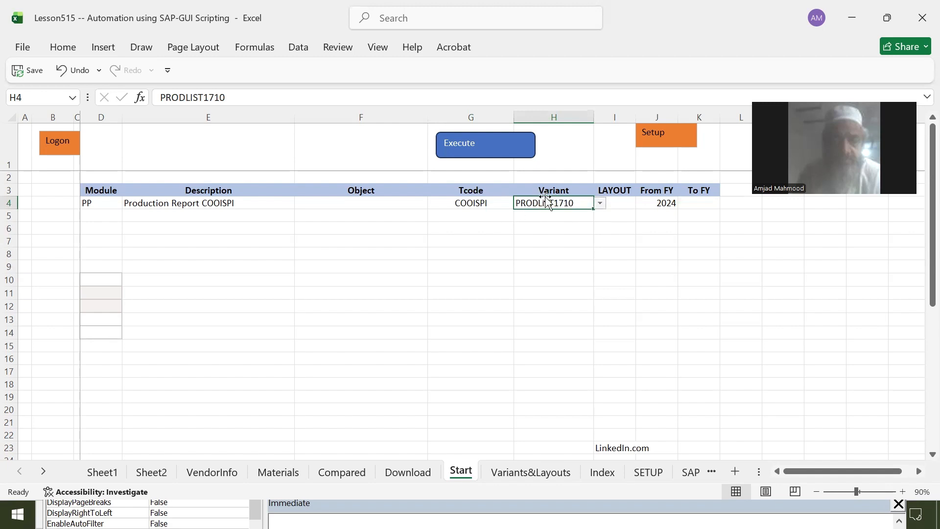
# Step: Execute the report download, switching to the SAP Order Info System window to accept the existing XXL spreadsheet format, and close the completion message
pyautogui.click(473, 148)
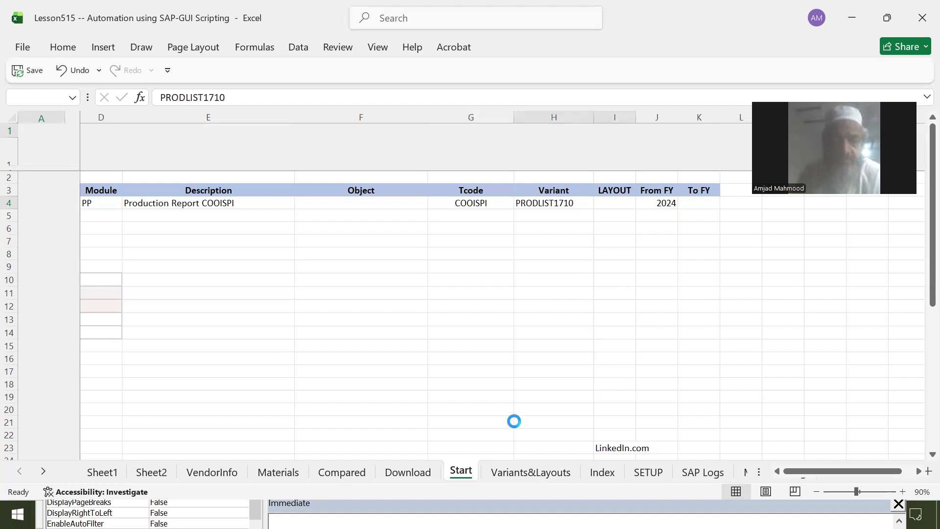
pyautogui.press('super')
pyautogui.moveTo(595, 514)
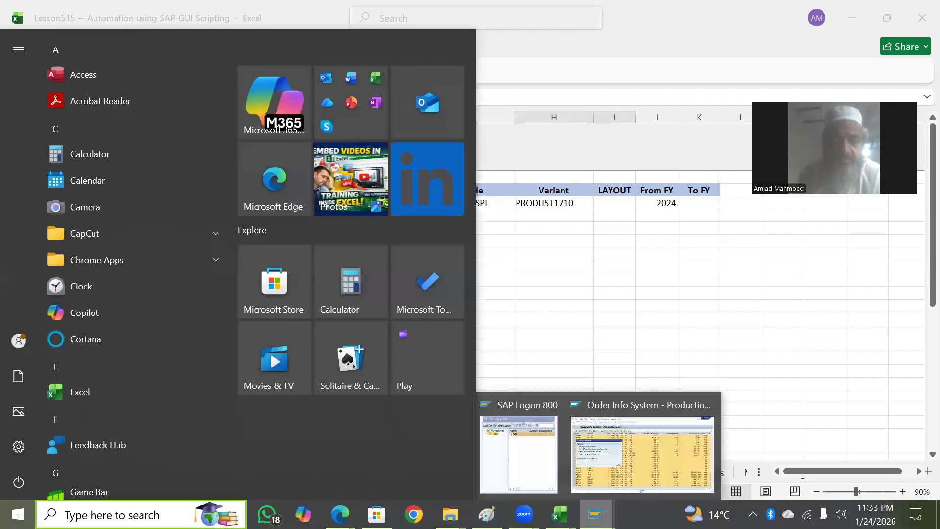
pyautogui.click(626, 452)
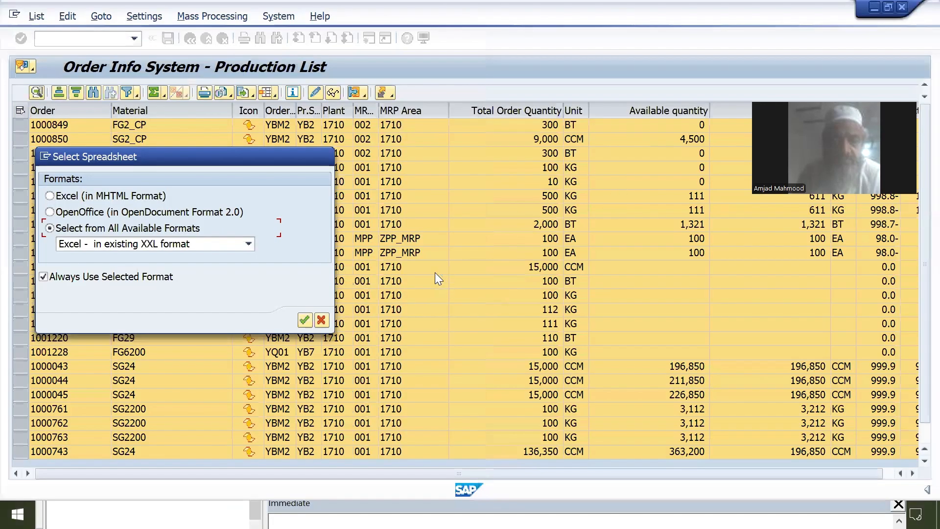
pyautogui.press('Return')
pyautogui.press('Return')
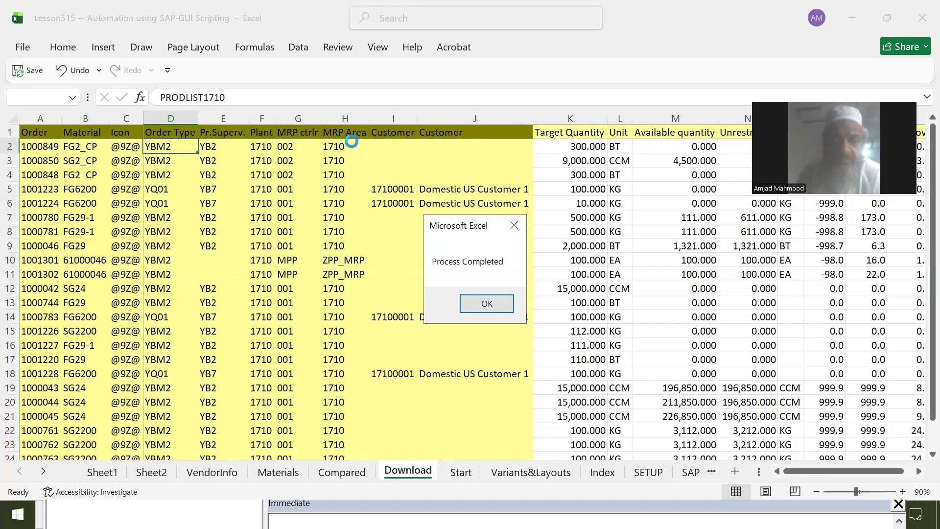
pyautogui.click(487, 304)
# Step: Change the report variant on the Start sheet to DOCGDSMVMT1710, execute the download, and close the completion message
pyautogui.click(456, 472)
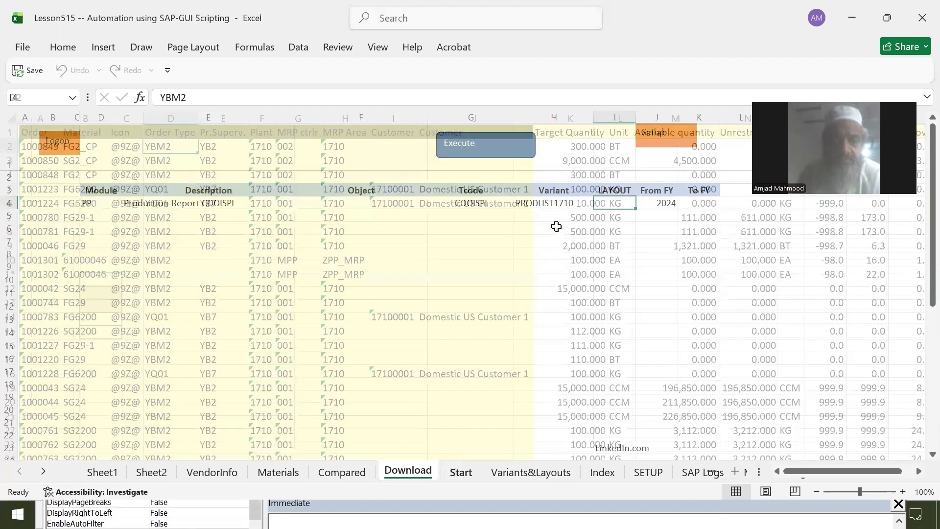
pyautogui.click(565, 204)
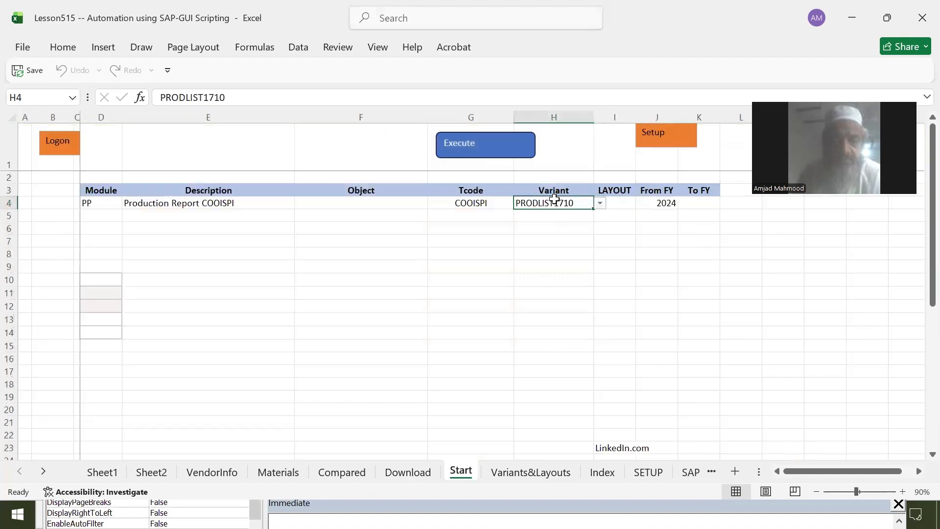
pyautogui.click(599, 202)
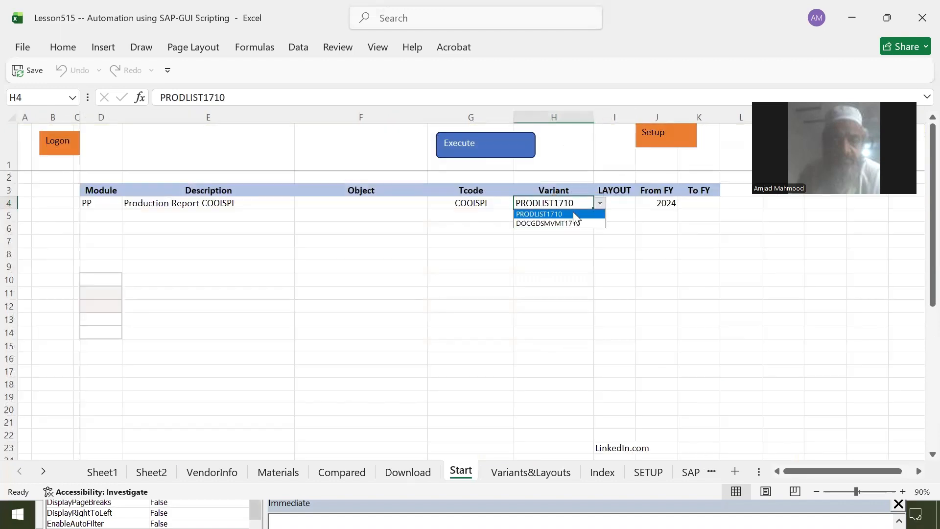
pyautogui.click(549, 224)
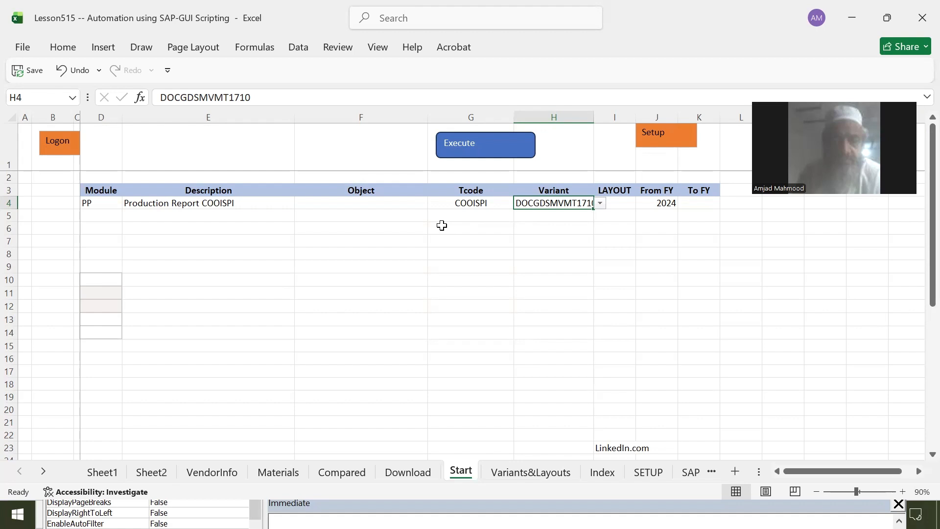
pyautogui.click(470, 150)
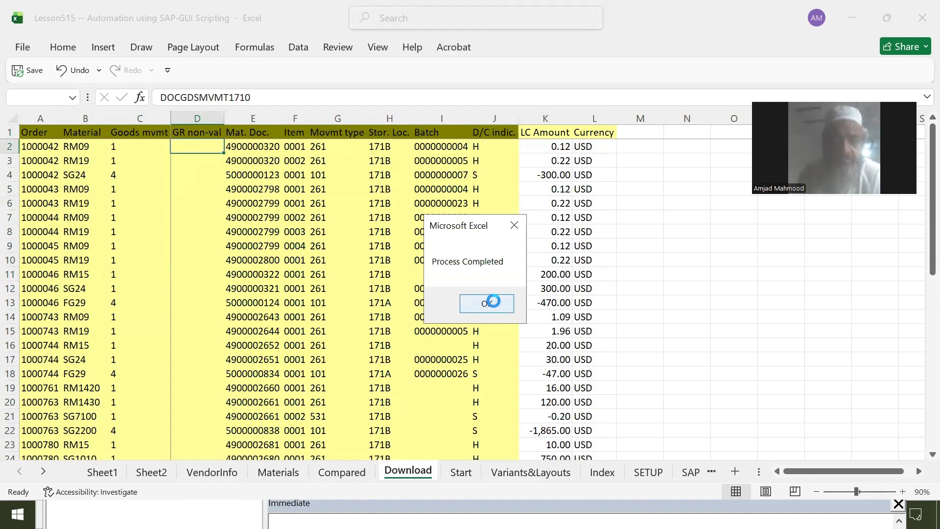
pyautogui.click(493, 301)
# Step: Examine which materials belong to each order in rows 2 to 11 of the downloaded goods movement list
pyautogui.click(63, 148)
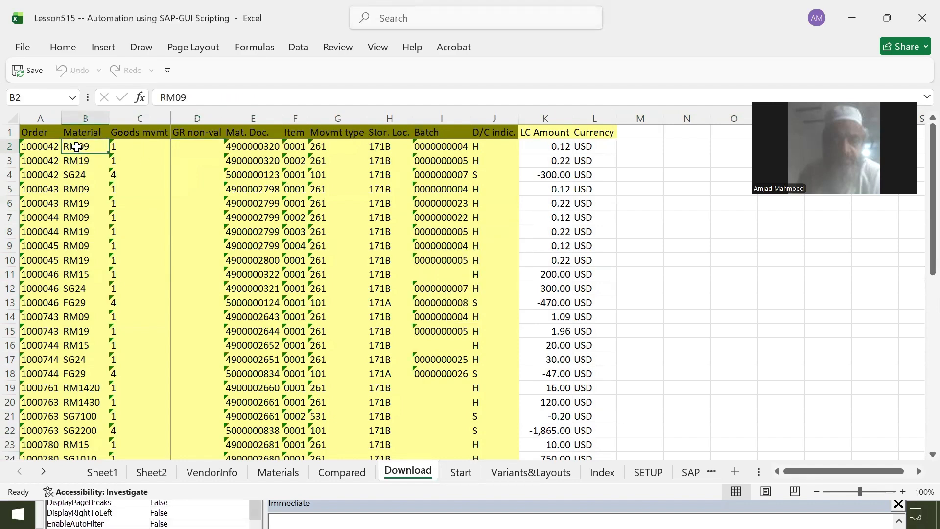
pyautogui.hotkey('shift', 'Down')
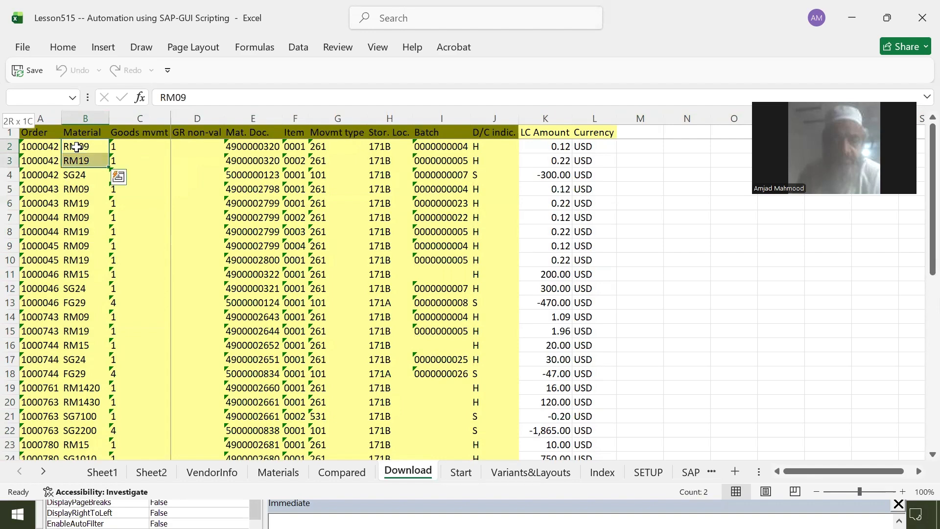
pyautogui.hotkey('shift', 'Down')
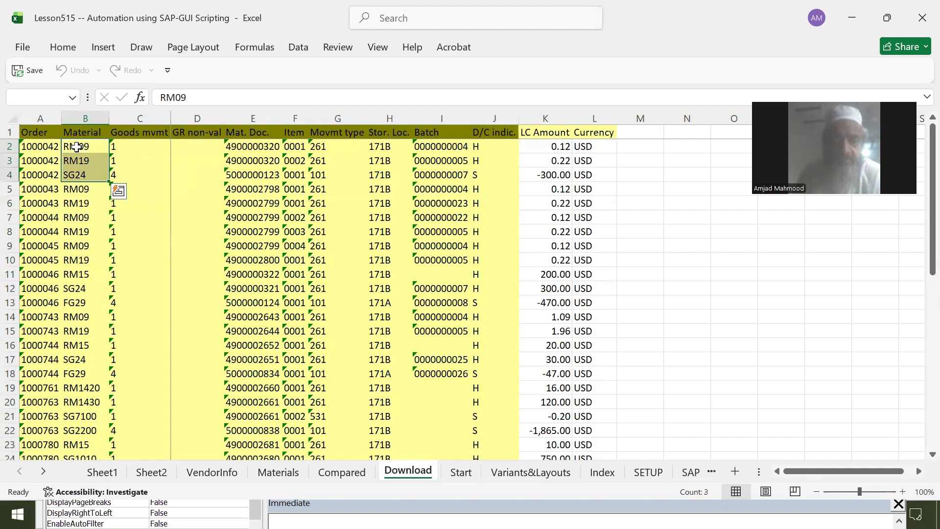
pyautogui.press('Down')
pyautogui.press('Down')
pyautogui.press('Down')
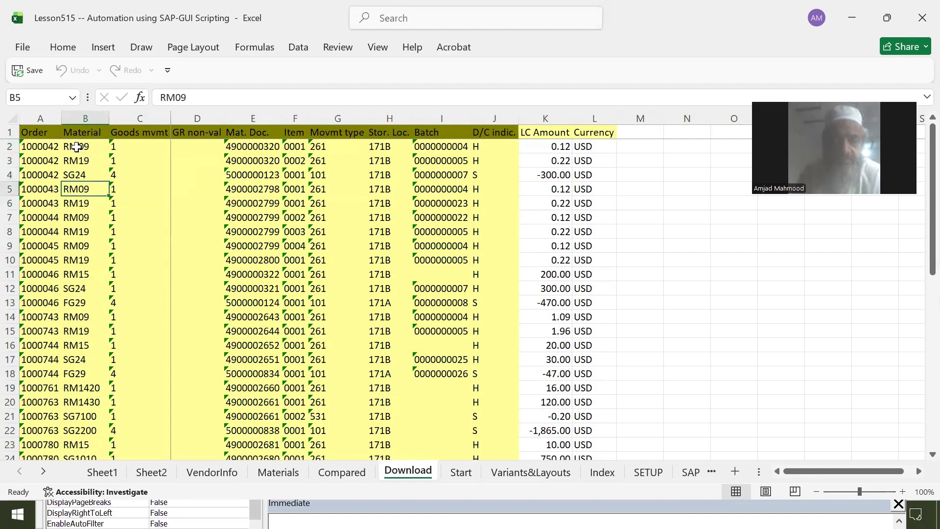
pyautogui.hotkey('shift', 'Down')
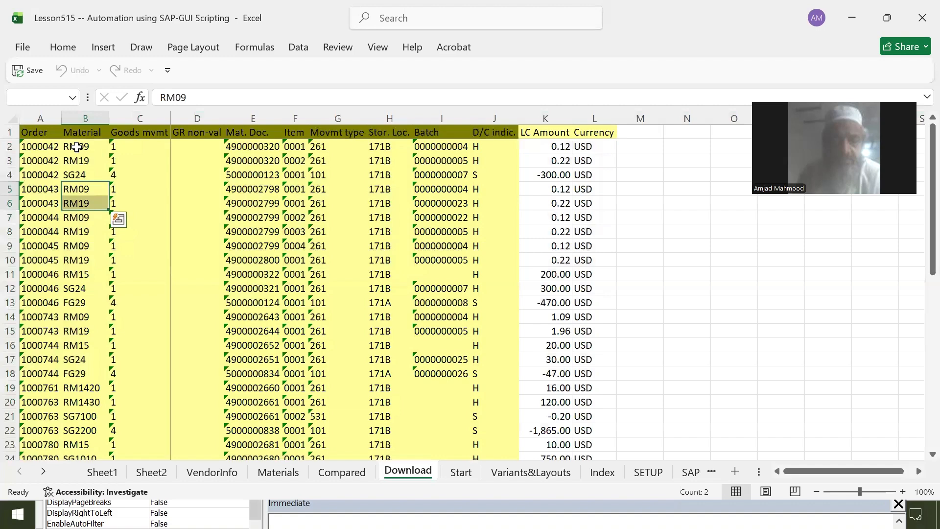
pyautogui.hotkey('shift', 'Up')
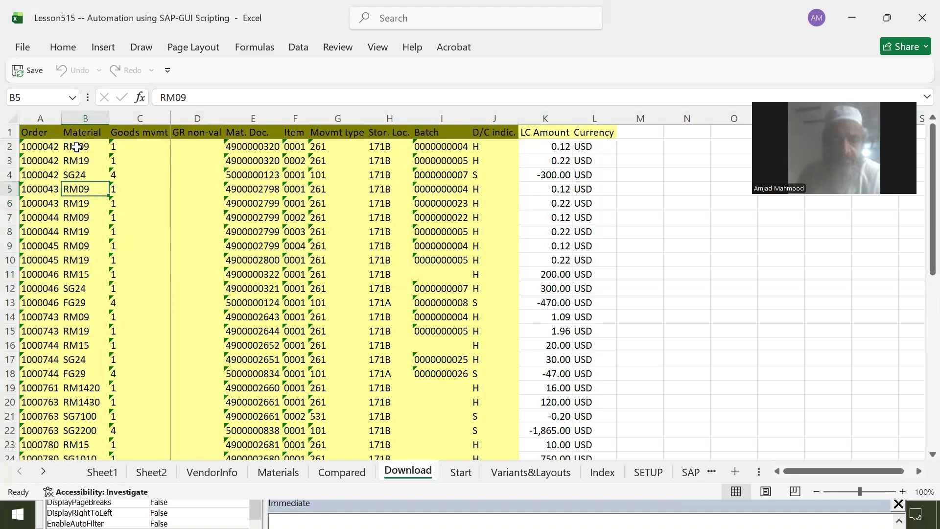
pyautogui.press('Down')
pyautogui.press('Down')
pyautogui.press('Down')
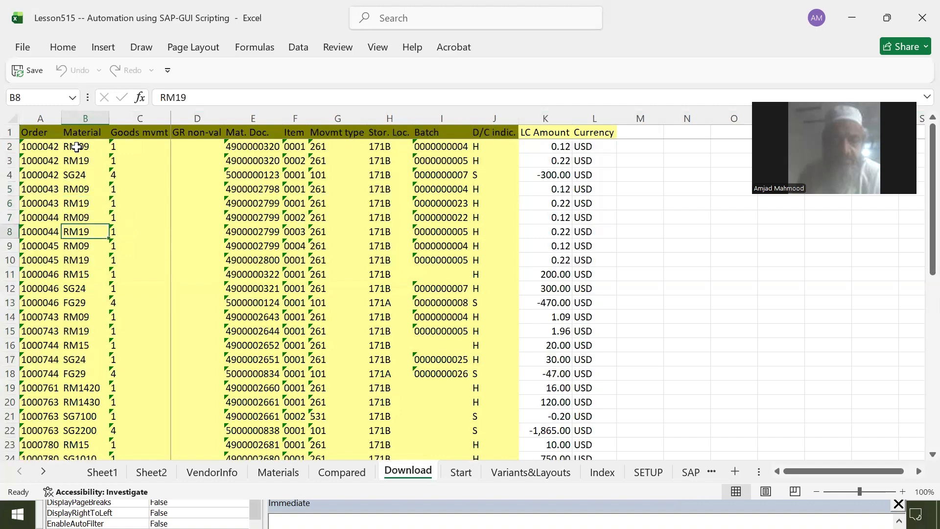
pyautogui.press('Down')
pyautogui.press('Down')
pyautogui.press('Down')
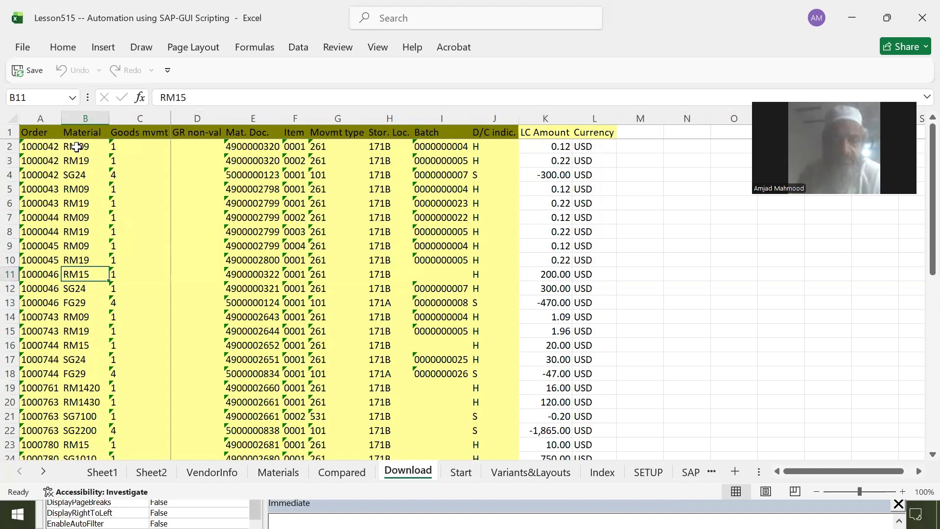
# Step: Examine the materials, goods movements, movement types and LC amounts of the orders in rows 11 to 16
pyautogui.press('Right')
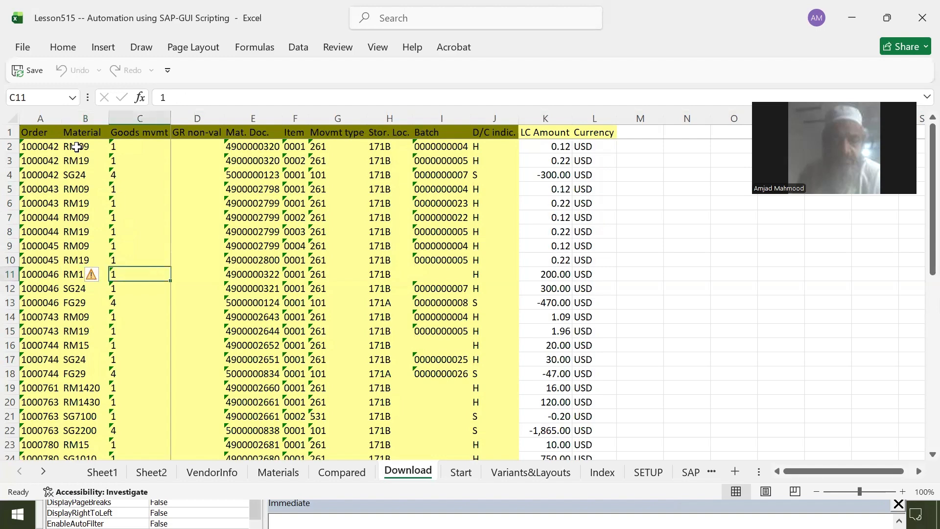
pyautogui.press('Left')
pyautogui.press('Down')
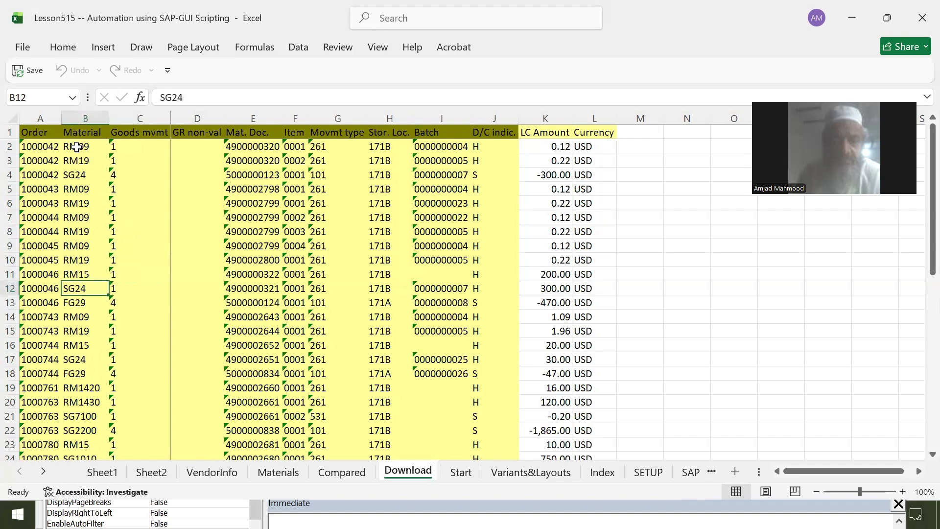
pyautogui.press('Left')
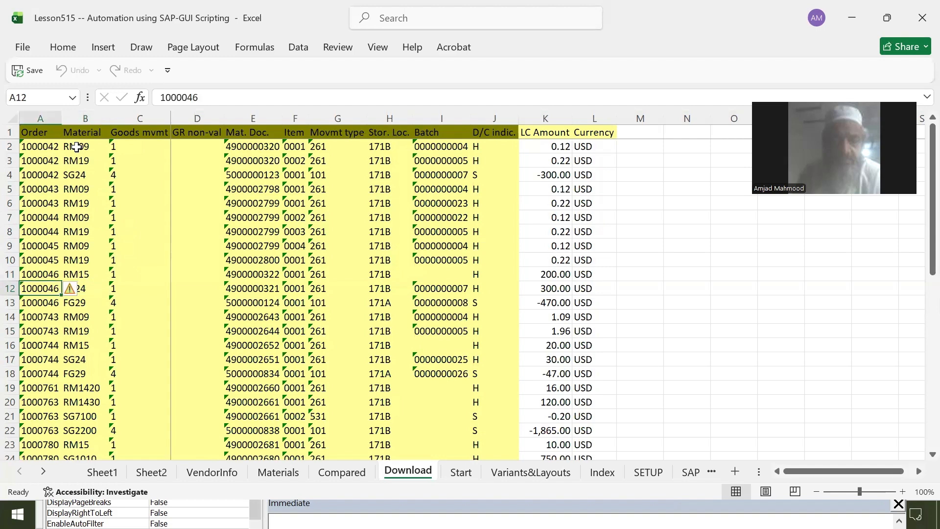
pyautogui.press('Up')
pyautogui.press('Down')
pyautogui.press('Down')
pyautogui.press('Right')
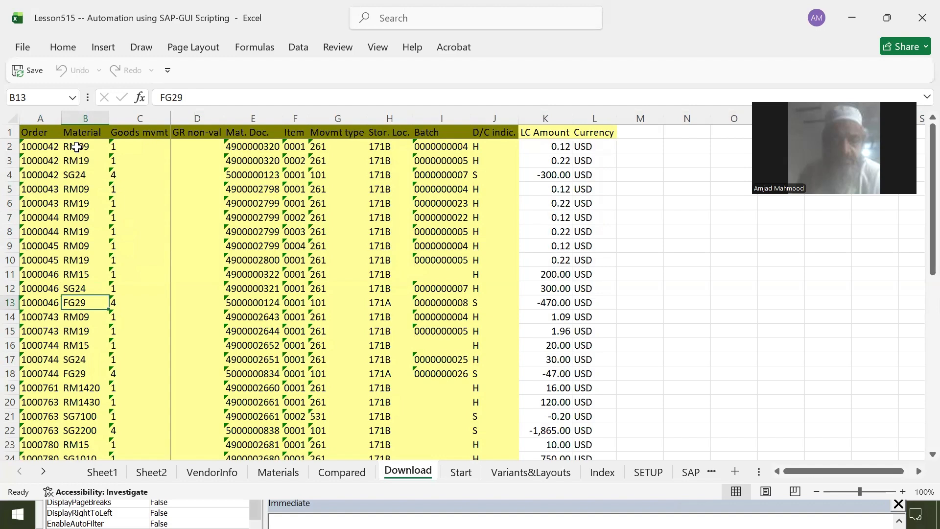
pyautogui.press('Right')
pyautogui.press('Right')
pyautogui.press('Right')
pyautogui.press('Right')
pyautogui.press('Right')
pyautogui.press('Right')
pyautogui.press('Right')
pyautogui.press('Right')
pyautogui.press('Right')
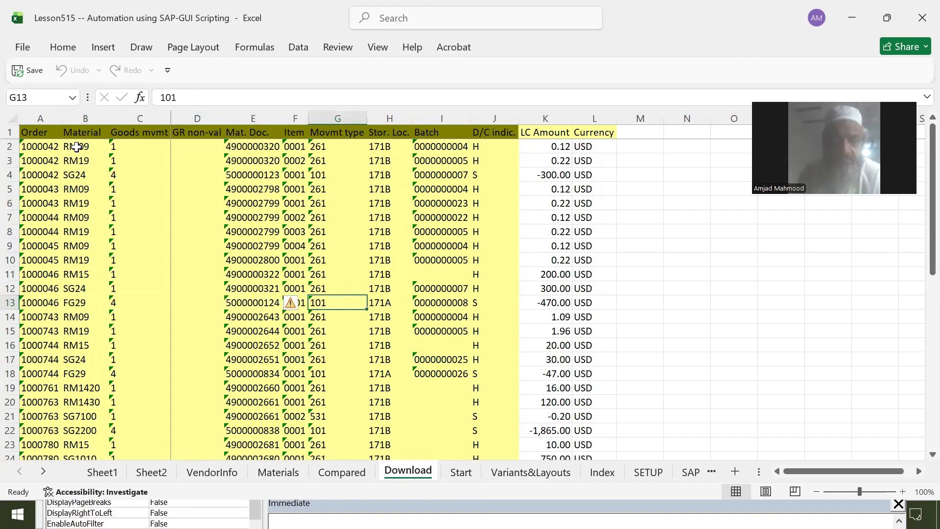
pyautogui.press('Up')
pyautogui.press('Up')
pyautogui.press('Down')
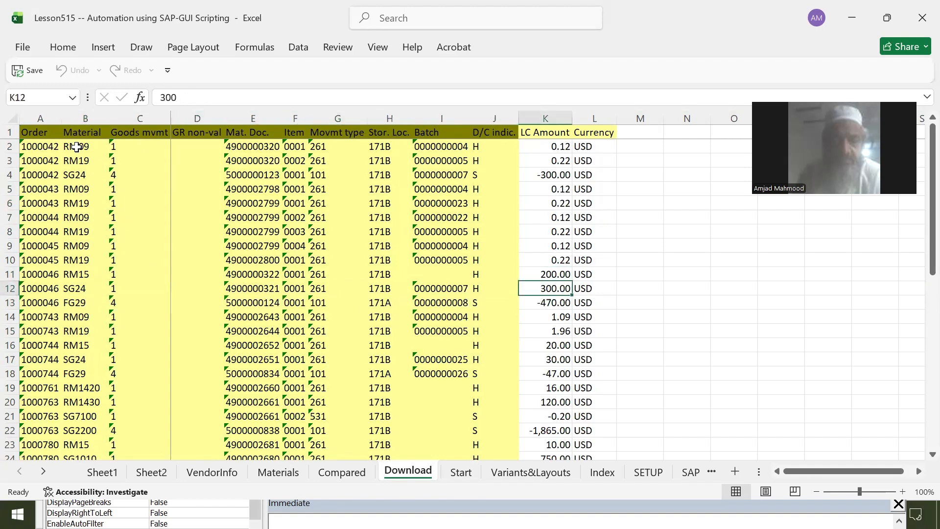
pyautogui.press('Down')
pyautogui.press('Left')
pyautogui.press('Left')
pyautogui.press('Left')
pyautogui.press('Home')
pyautogui.press('Down')
pyautogui.press('Down')
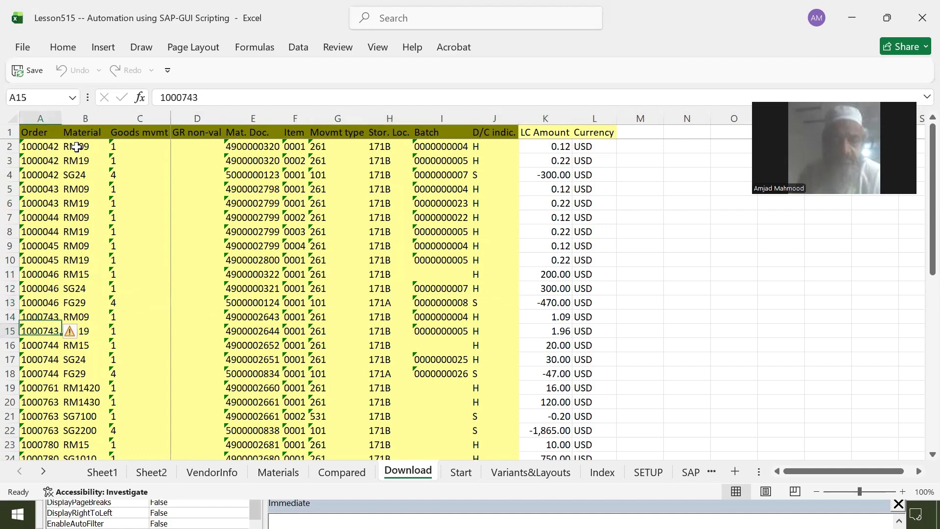
pyautogui.press('Down')
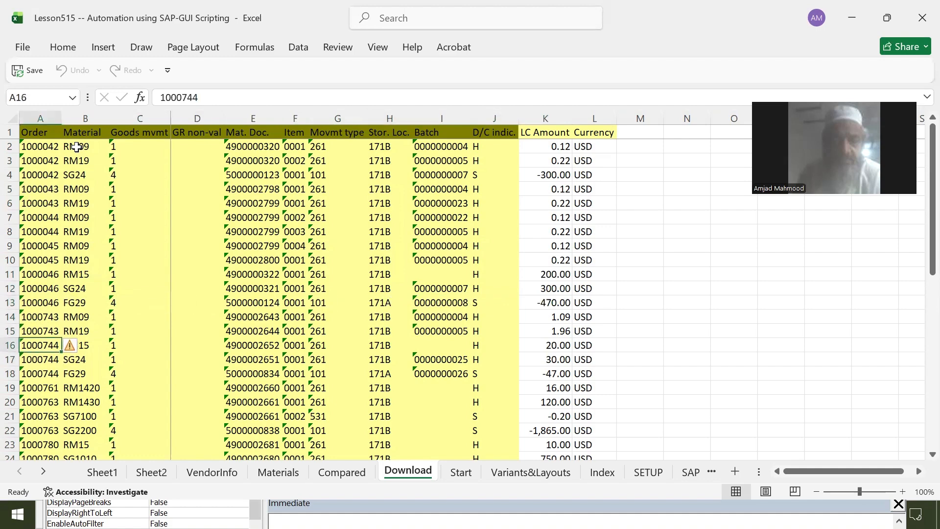
# Step: Examine the materials and goods movement details of the order in rows 16 to 18, and the orders down to row 22
pyautogui.press('Right')
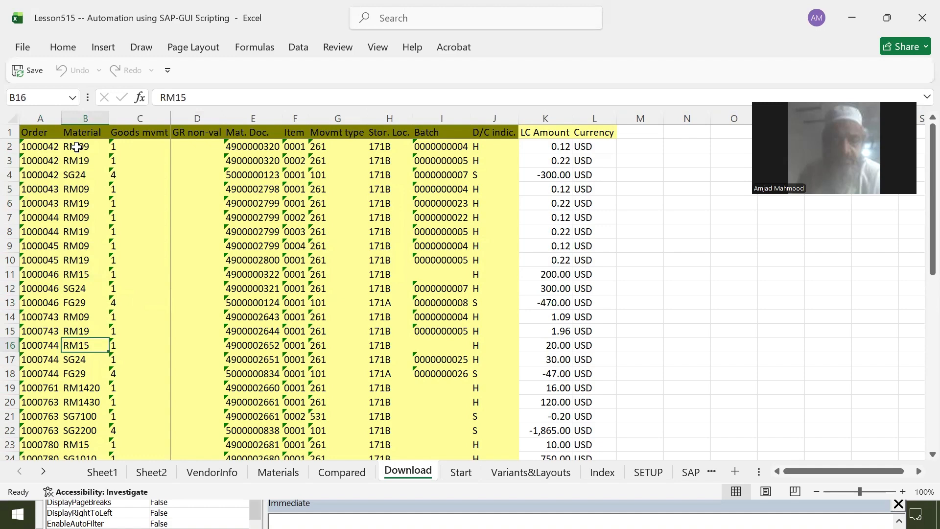
pyautogui.press('Down')
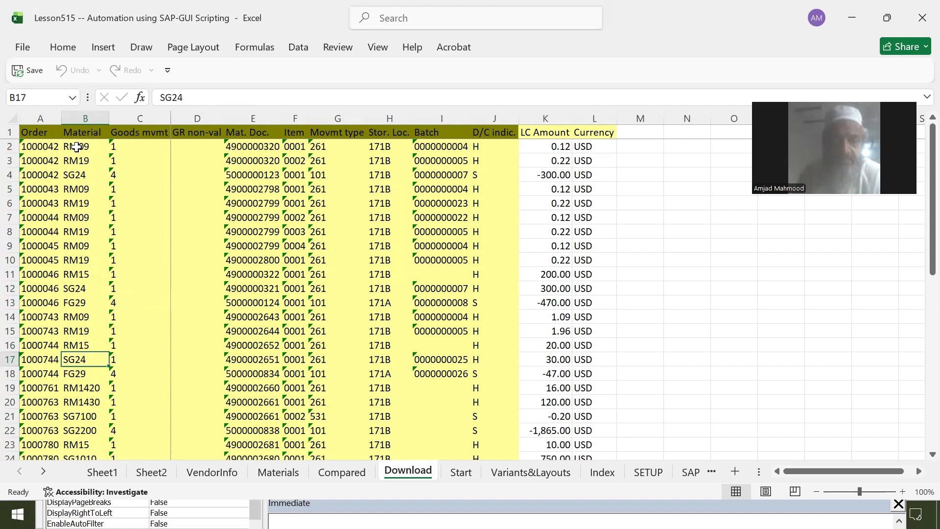
pyautogui.press('Down')
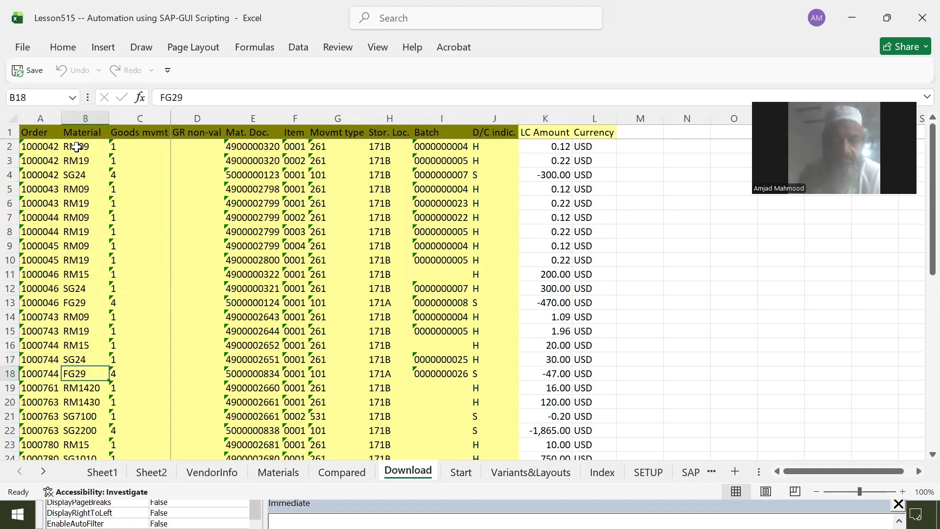
pyautogui.press('Right')
pyautogui.press('Right')
pyautogui.press('Right')
pyautogui.press('Right')
pyautogui.press('Right')
pyautogui.press('Right')
pyautogui.press('Right')
pyautogui.press('Right')
pyautogui.press('Right')
pyautogui.press('Left')
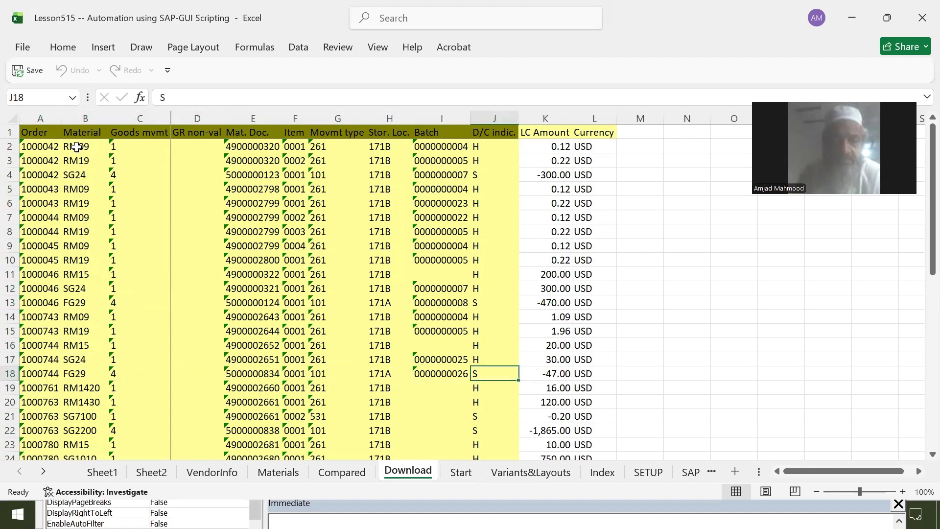
pyautogui.press('Home')
pyautogui.press('Down')
pyautogui.press('Down')
pyautogui.press('Down')
pyautogui.press('Down')
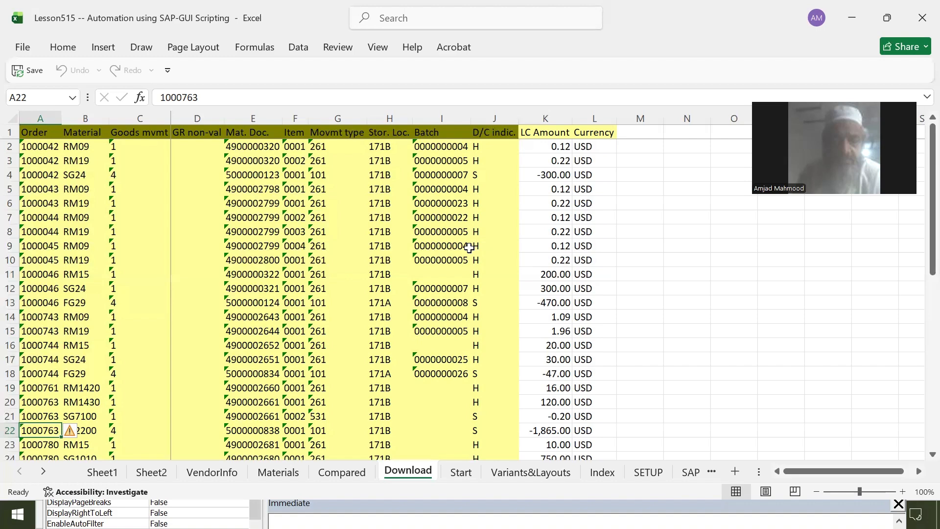
# Step: Review the module and the available report descriptions in row 4 of the Start sheet
pyautogui.click(464, 473)
pyautogui.click(485, 201)
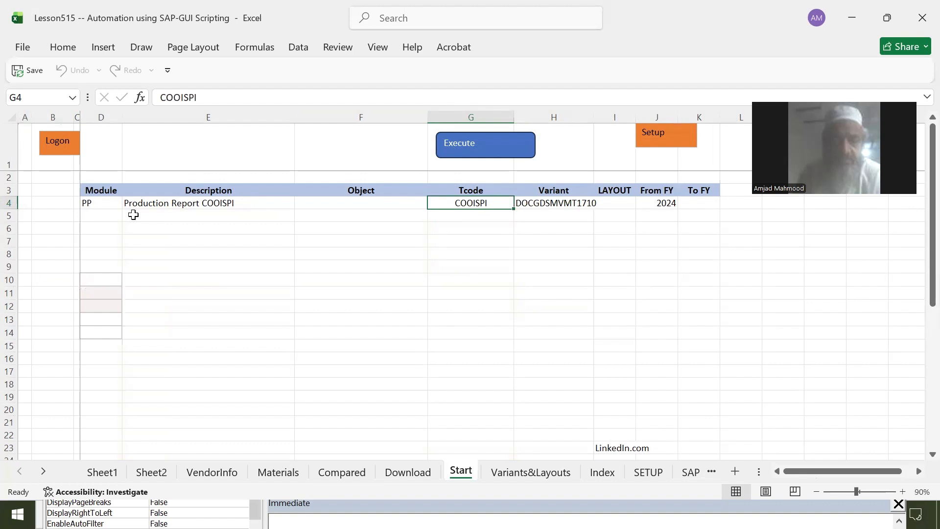
pyautogui.click(94, 202)
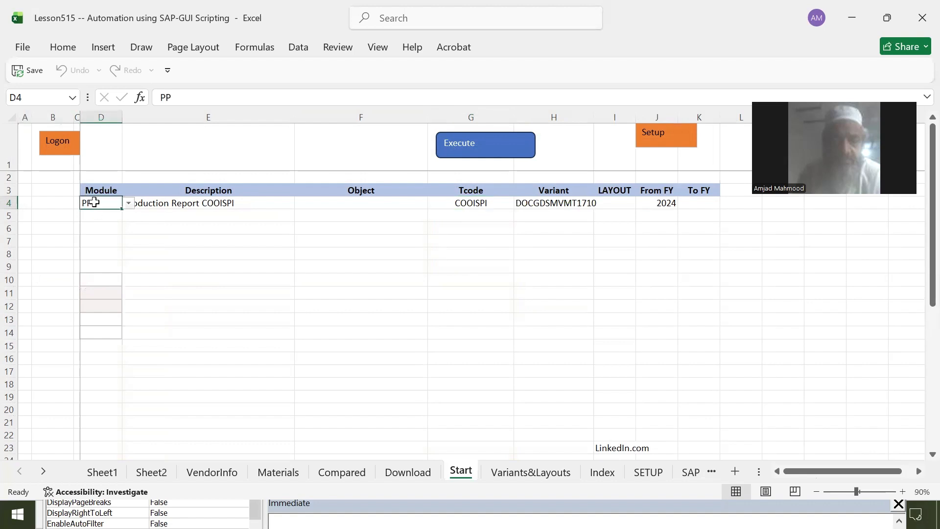
pyautogui.click(130, 204)
pyautogui.click(130, 205)
pyautogui.click(250, 202)
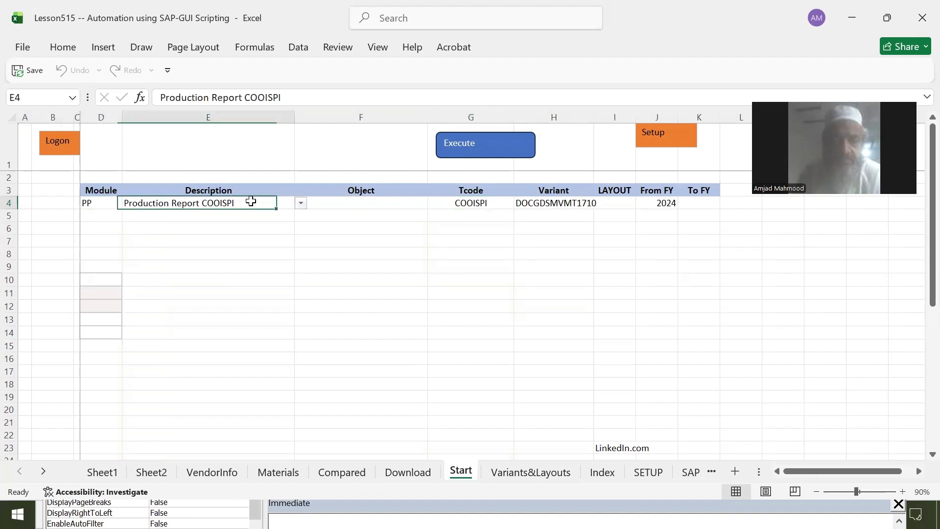
pyautogui.click(300, 204)
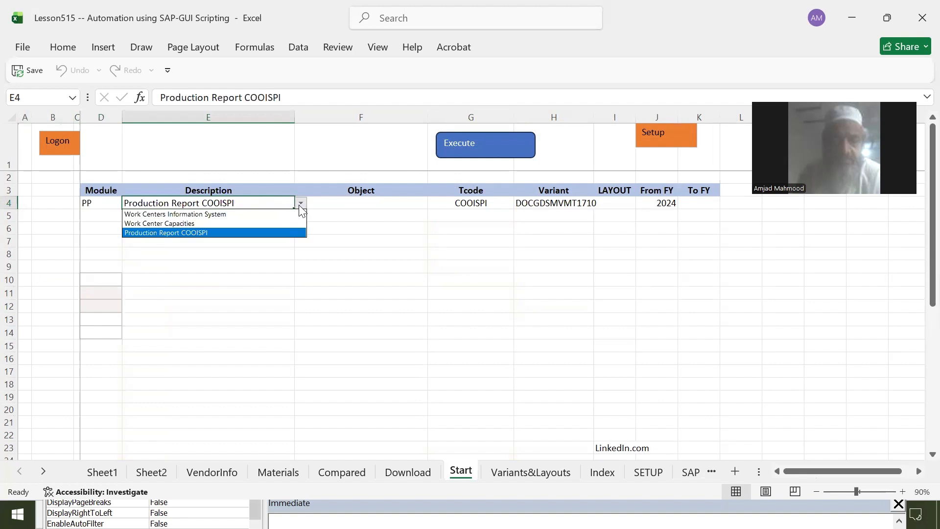
pyautogui.click(300, 205)
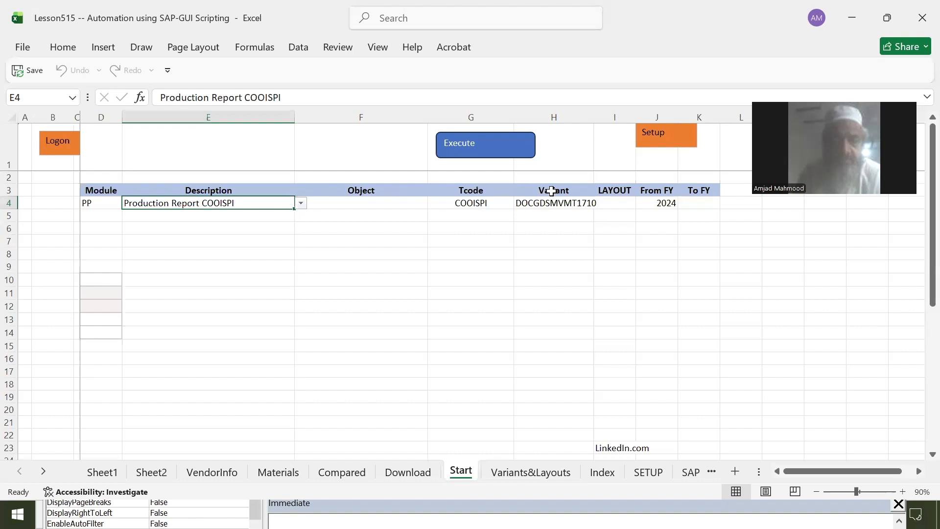
# Step: Change the report variant on the Start sheet to PRODLIST1710, execute the download, and close the completion message
pyautogui.click(584, 202)
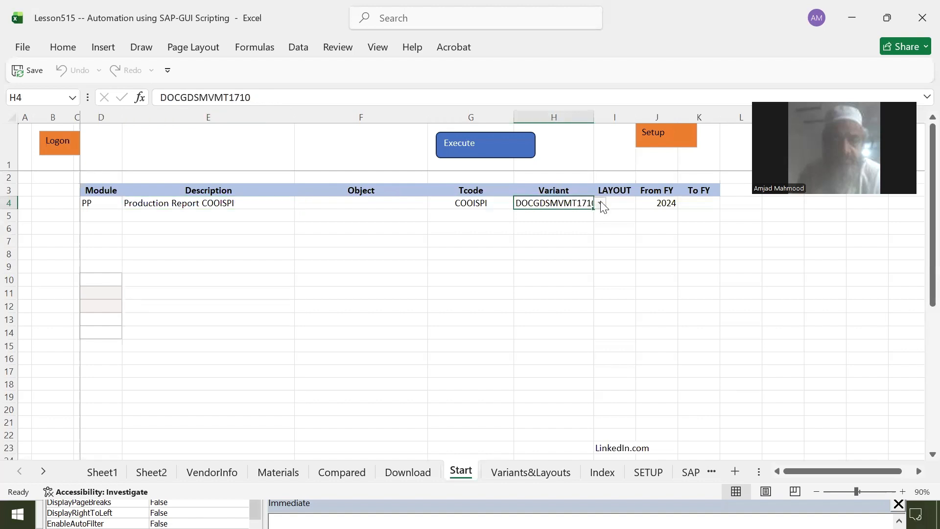
pyautogui.click(601, 204)
pyautogui.click(602, 204)
pyautogui.click(601, 203)
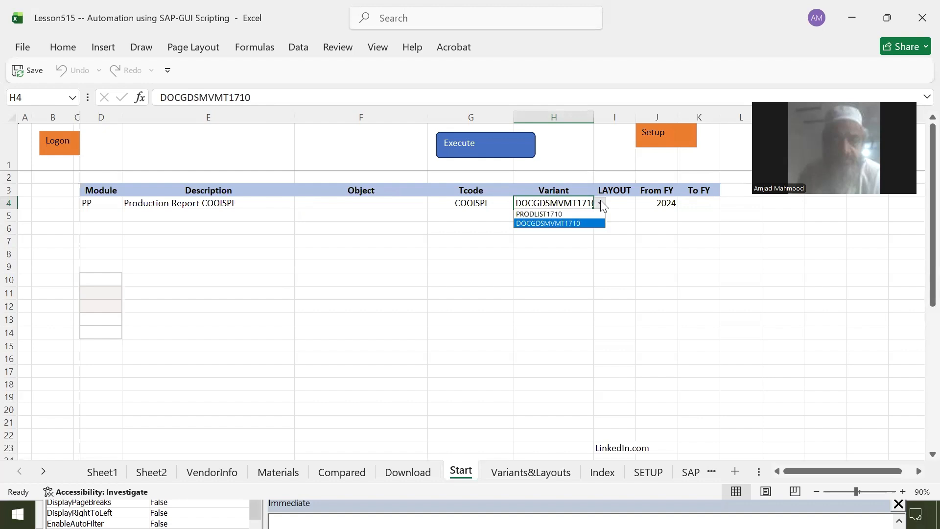
pyautogui.click(563, 214)
pyautogui.click(482, 147)
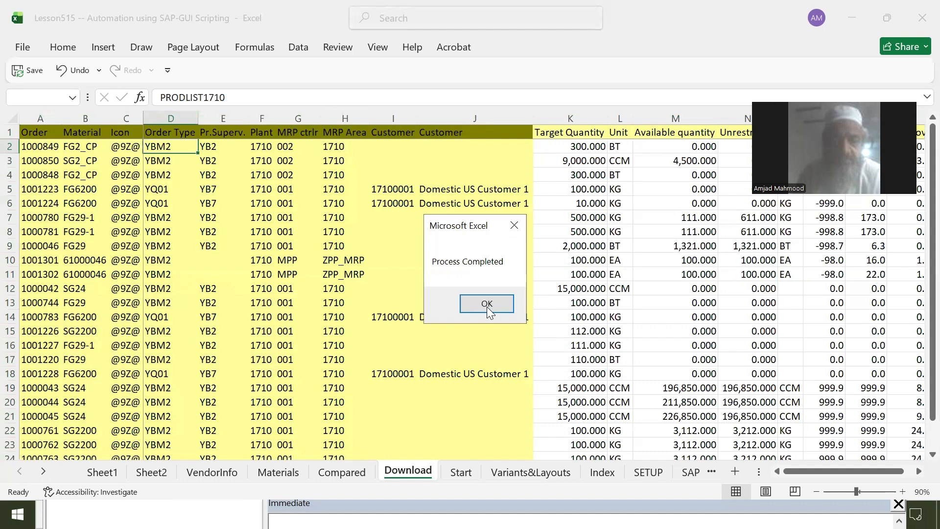
pyautogui.click(487, 304)
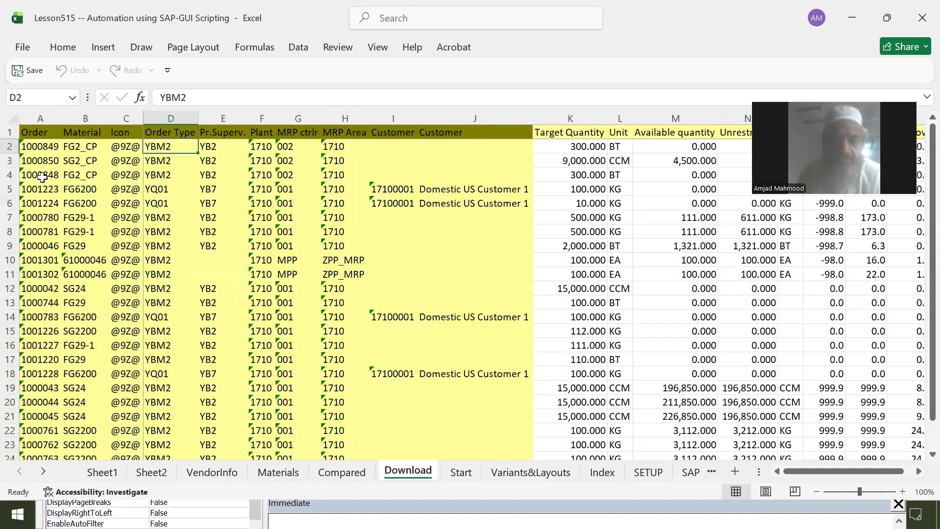
pyautogui.click(30, 146)
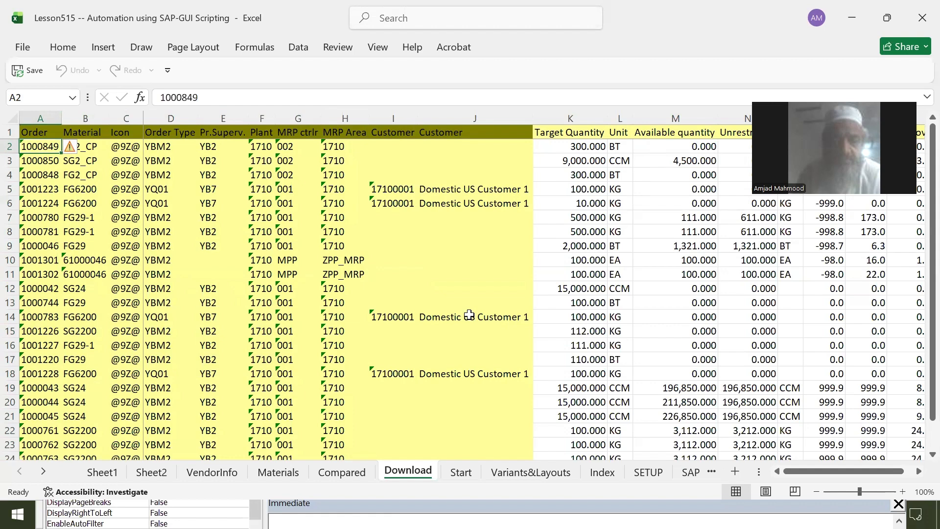
# Step: Switch to the SAP Easy Access window and open transaction COOISPI
pyautogui.hotkey('alt', 'Tab')
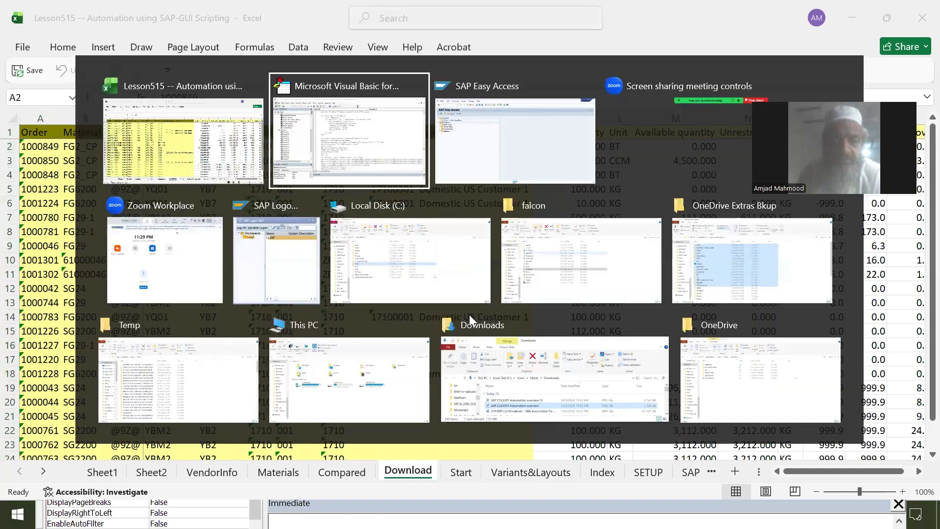
pyautogui.hotkey('alt', 'Tab')
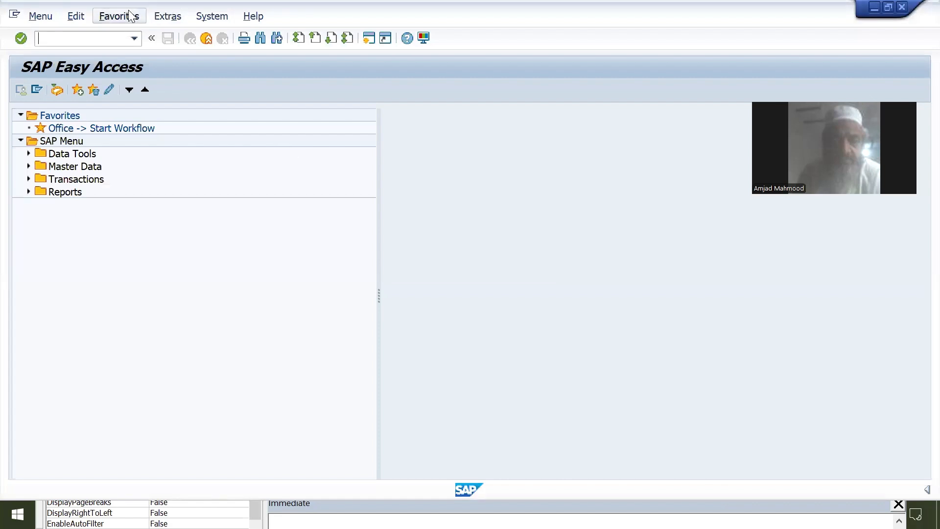
pyautogui.click(136, 41)
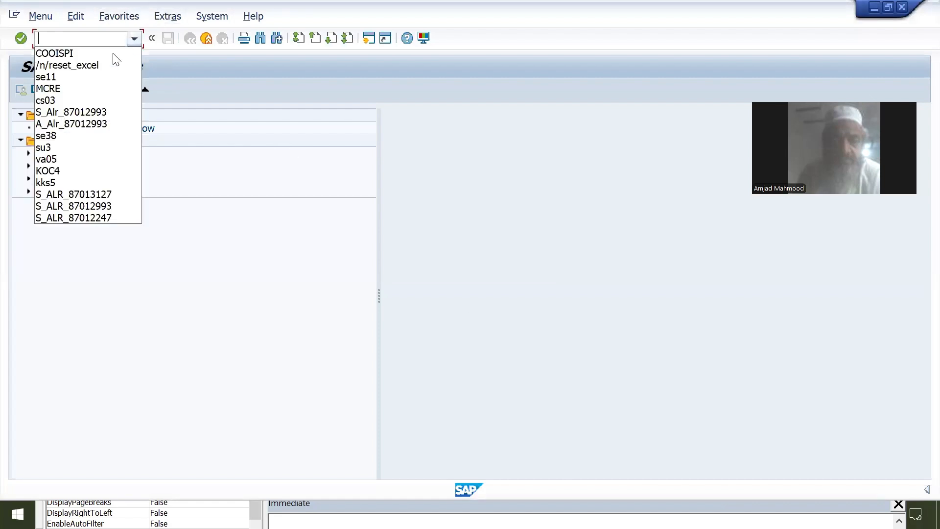
pyautogui.click(76, 55)
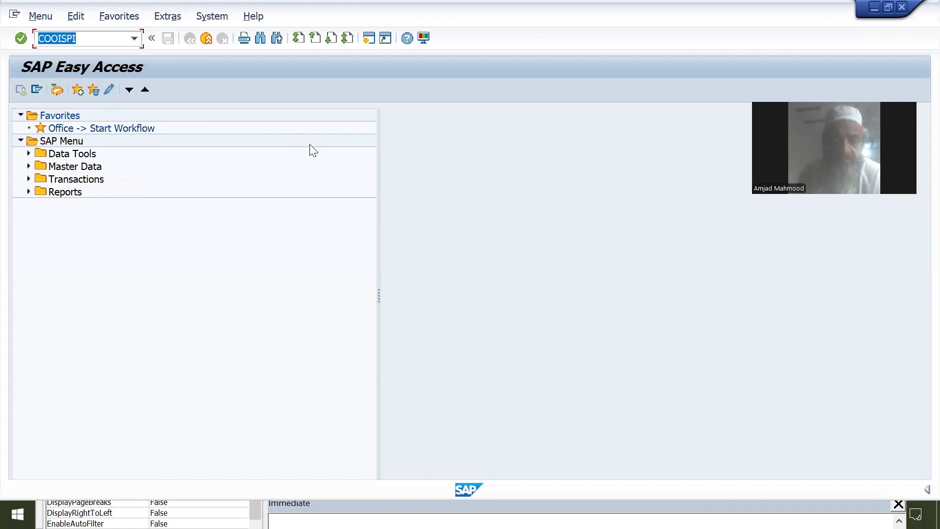
pyautogui.press('Return')
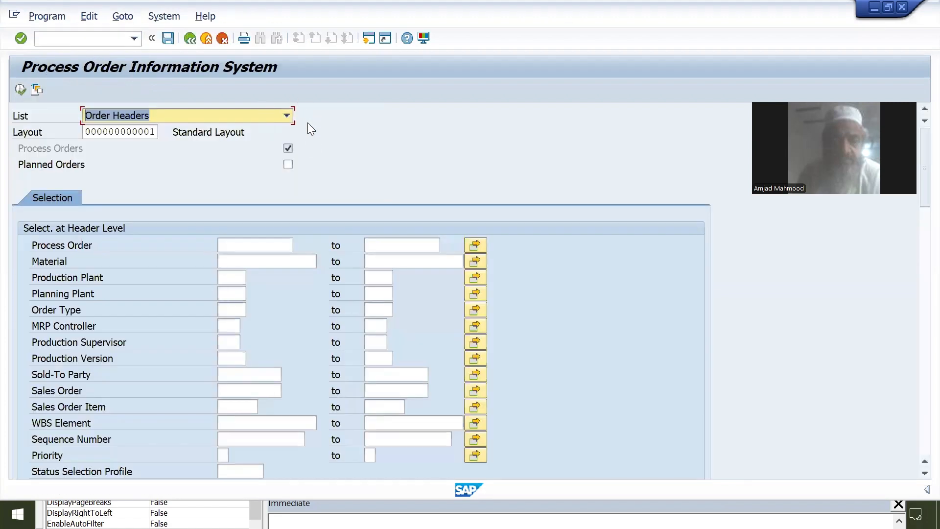
# Step: Run the Confirmations list for production plant 1710 and return to the selection screen
pyautogui.click(287, 115)
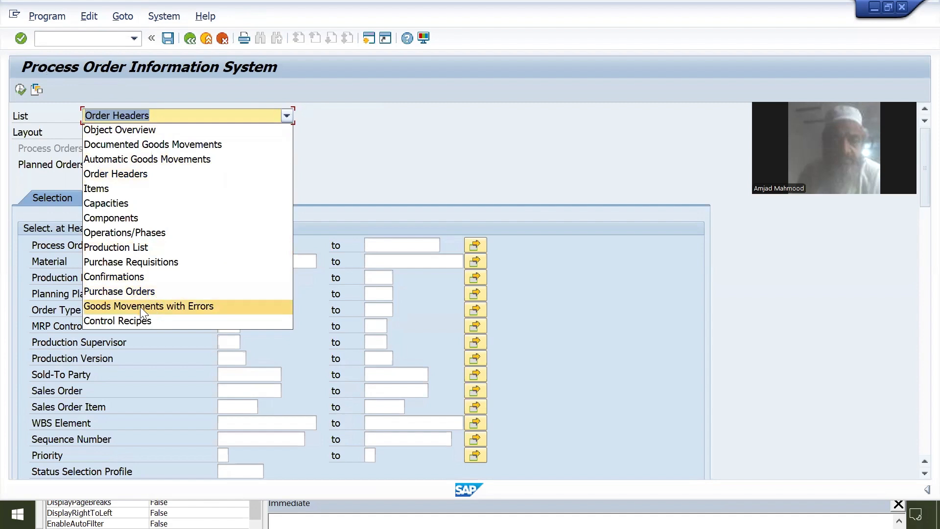
pyautogui.click(122, 278)
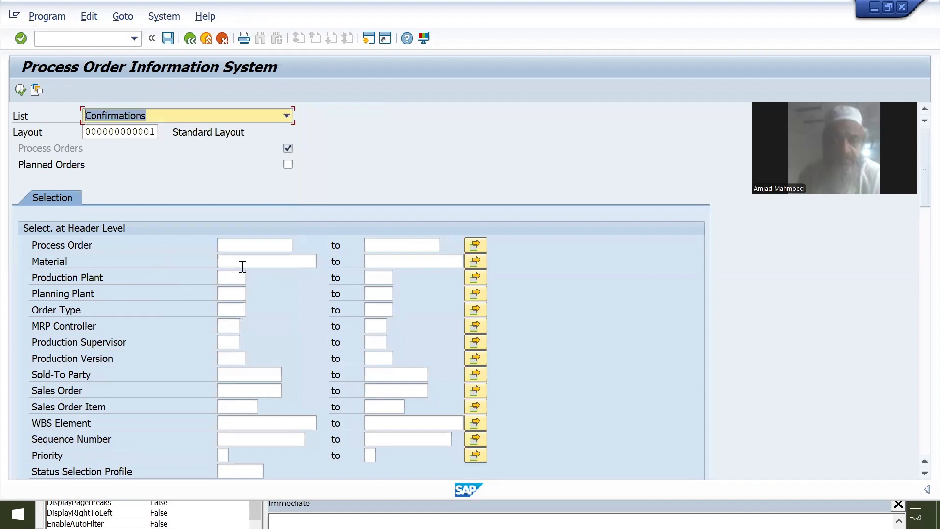
pyautogui.click(228, 271)
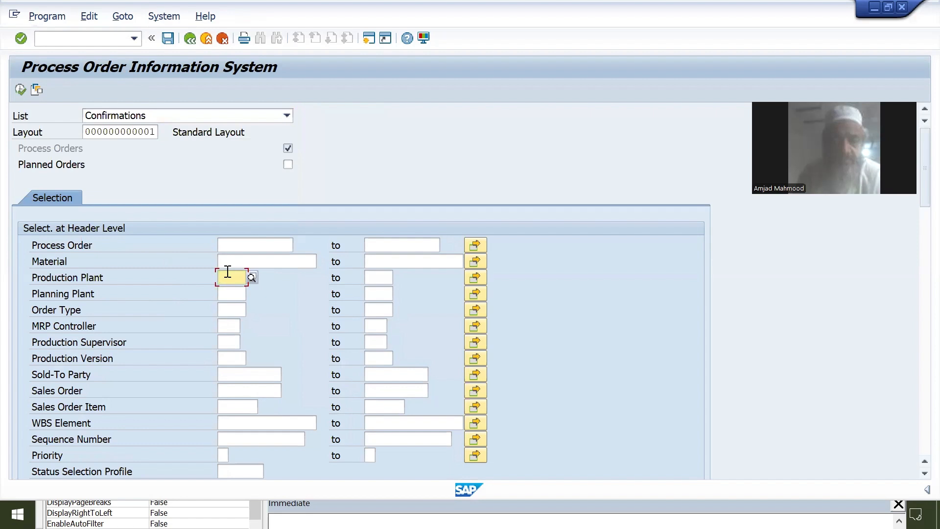
pyautogui.click(228, 272)
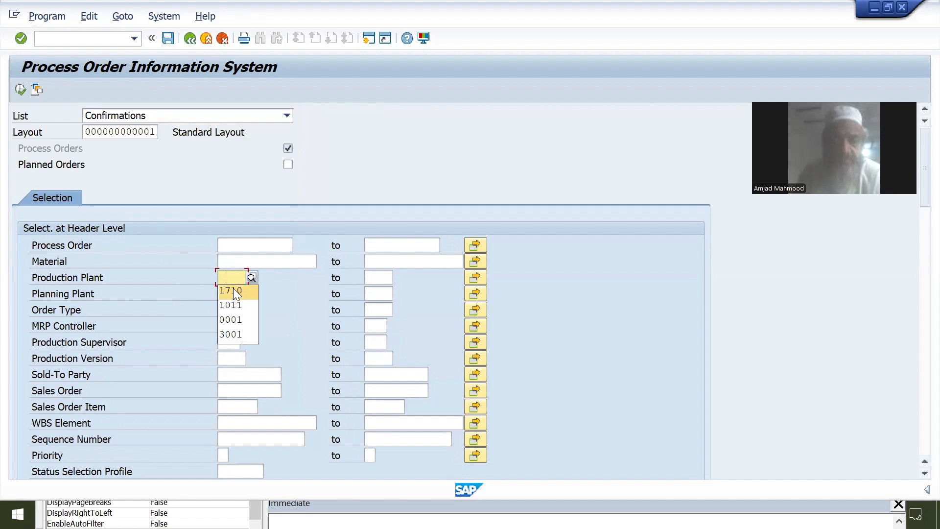
pyautogui.click(233, 290)
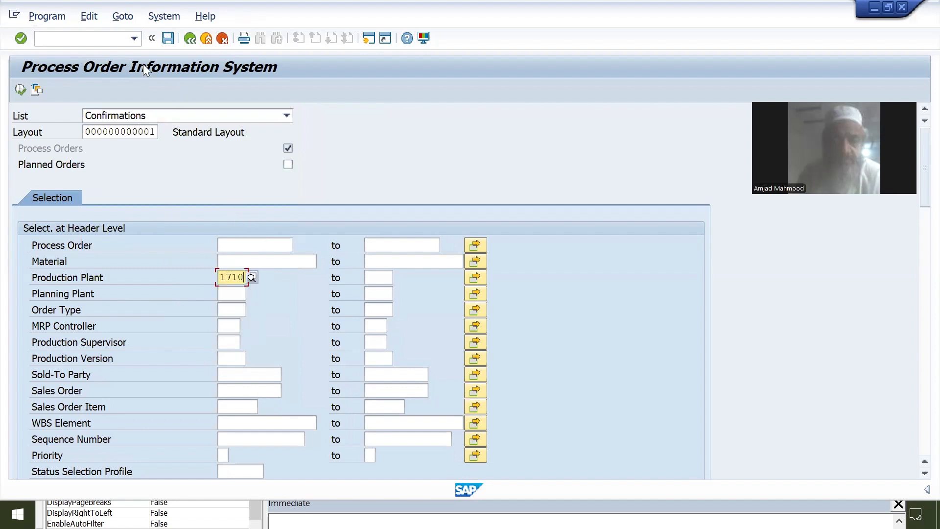
pyautogui.click(21, 89)
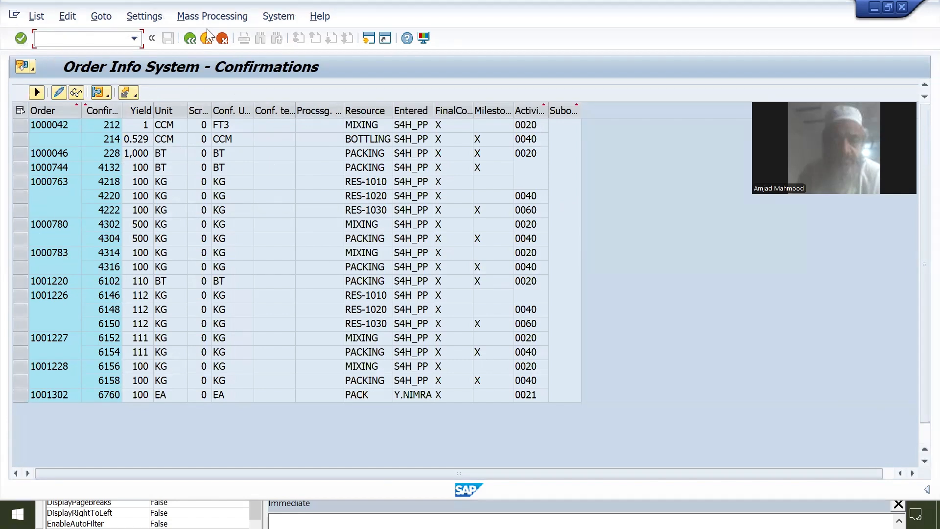
pyautogui.click(190, 38)
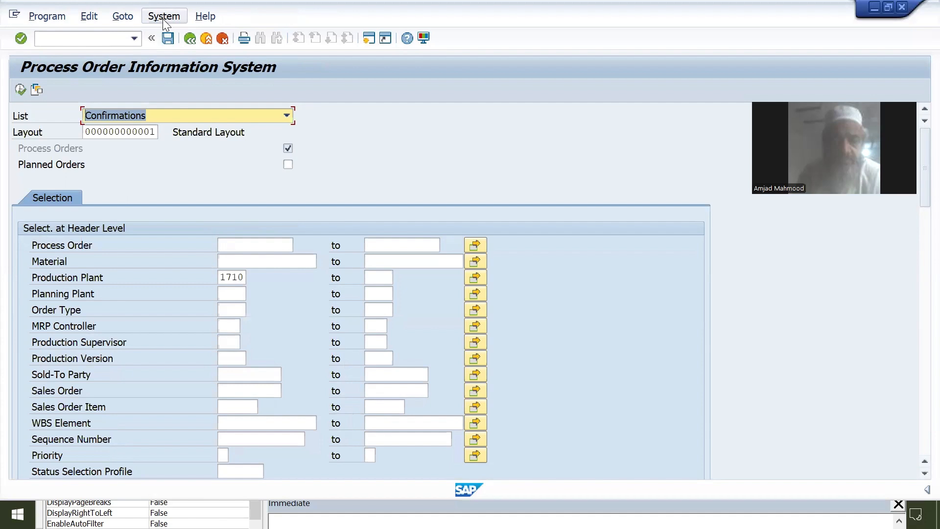
# Step: Save the selection as variant Conf1710 with the description "Confirmations P1710", leave the transaction, and switch back to the Excel workbook
pyautogui.click(125, 17)
pyautogui.moveTo(126, 19)
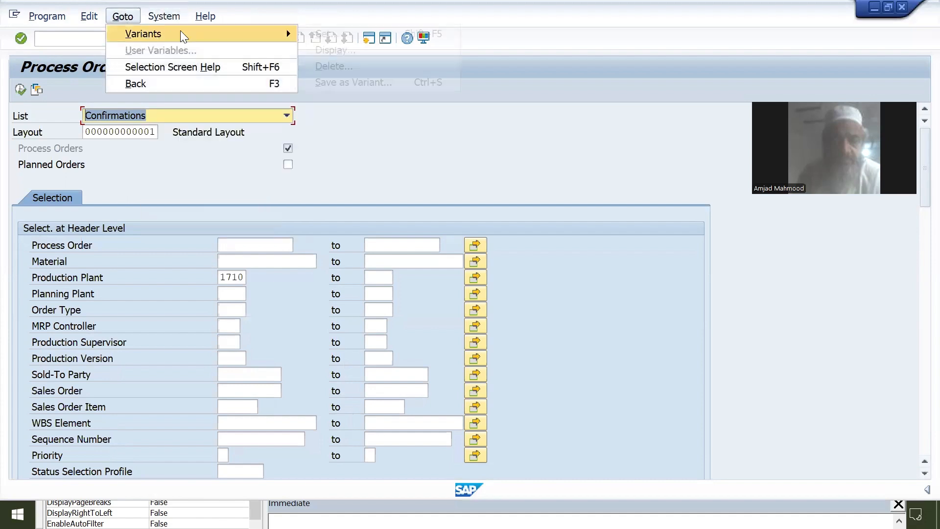
pyautogui.moveTo(286, 35)
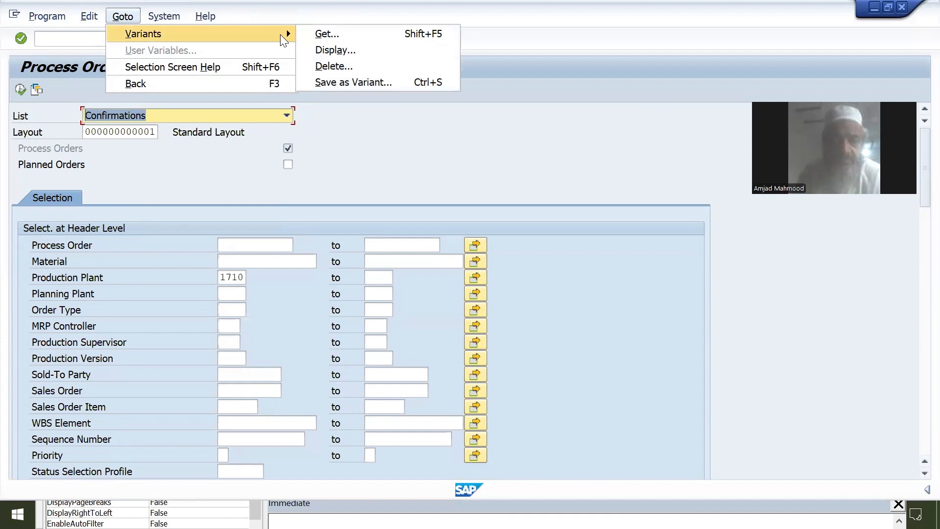
pyautogui.click(351, 82)
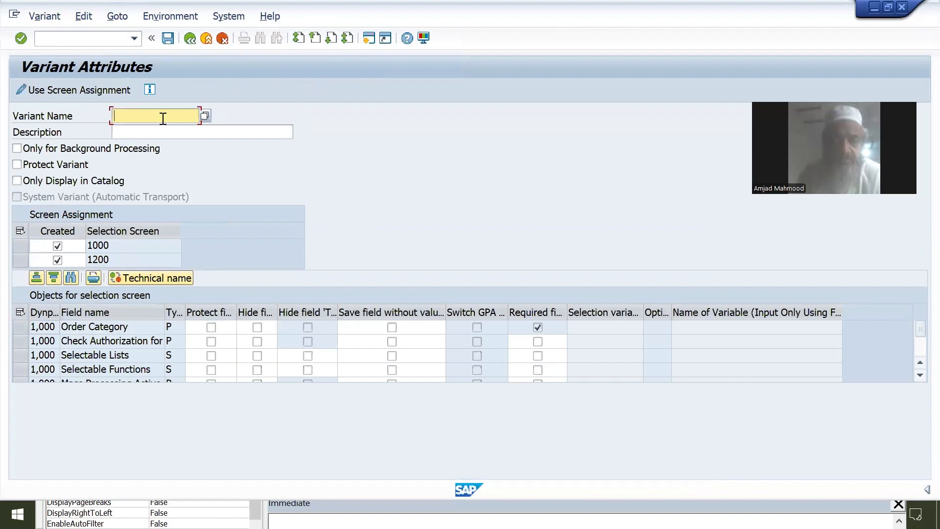
pyautogui.write('Confi')
pyautogui.press('BackSpace')
pyautogui.write('1710')
pyautogui.click(168, 128)
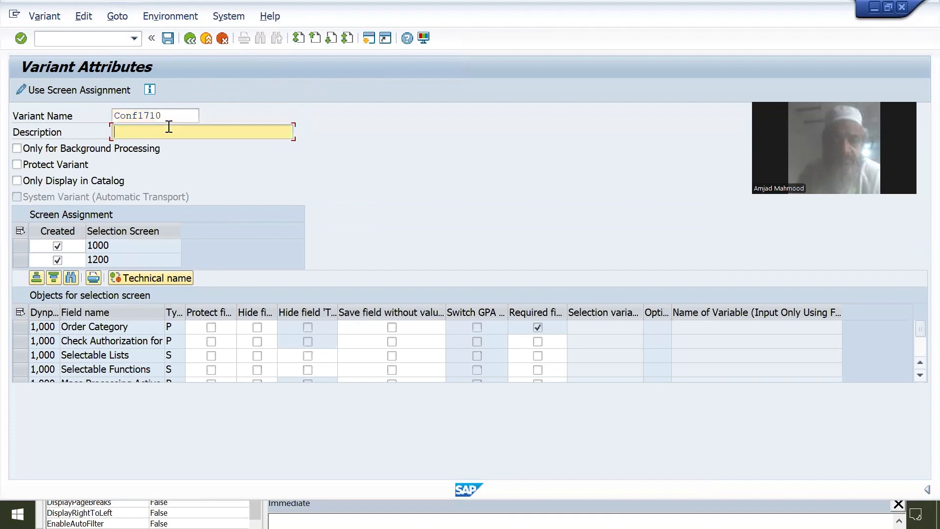
pyautogui.write('Confirmations P1710')
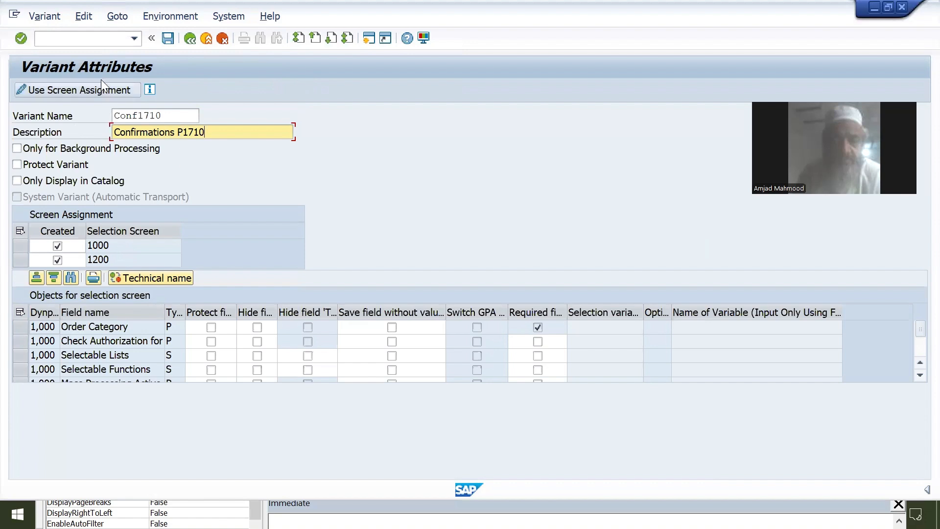
pyautogui.click(172, 39)
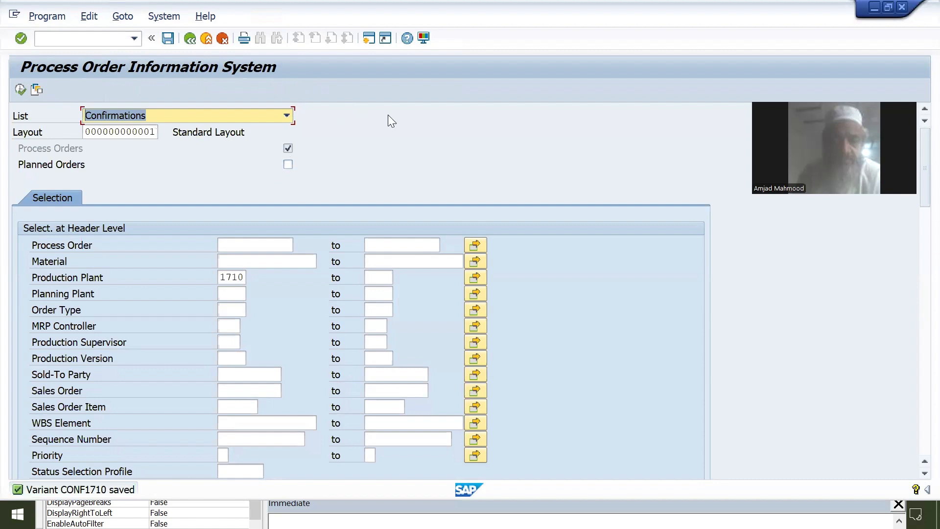
pyautogui.click(189, 38)
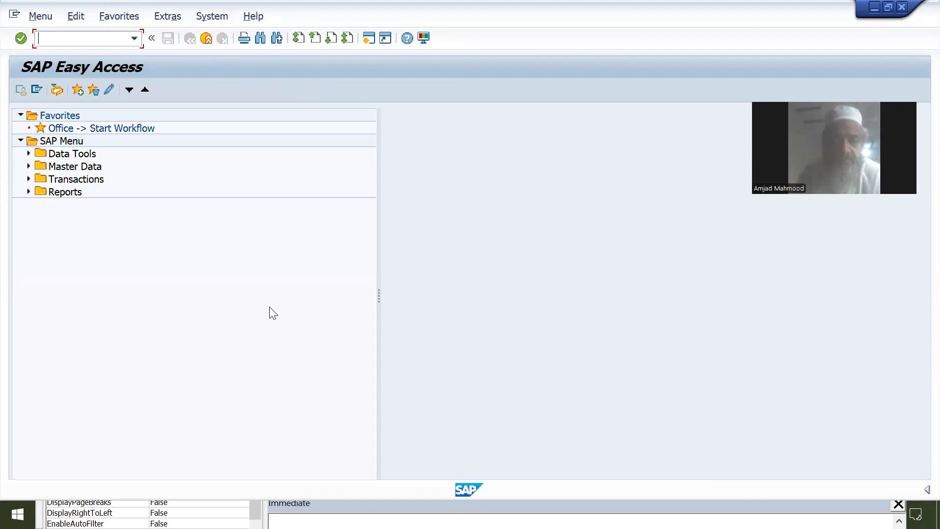
pyautogui.hotkey('alt', 'Tab')
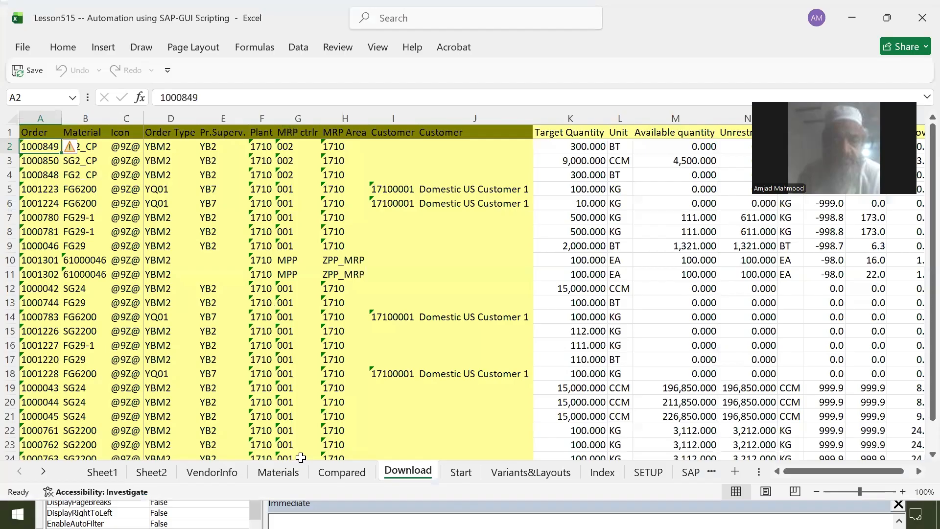
# Step: On the Start sheet, reselect module PP and set the description to Production Report COOISPI
pyautogui.click(464, 473)
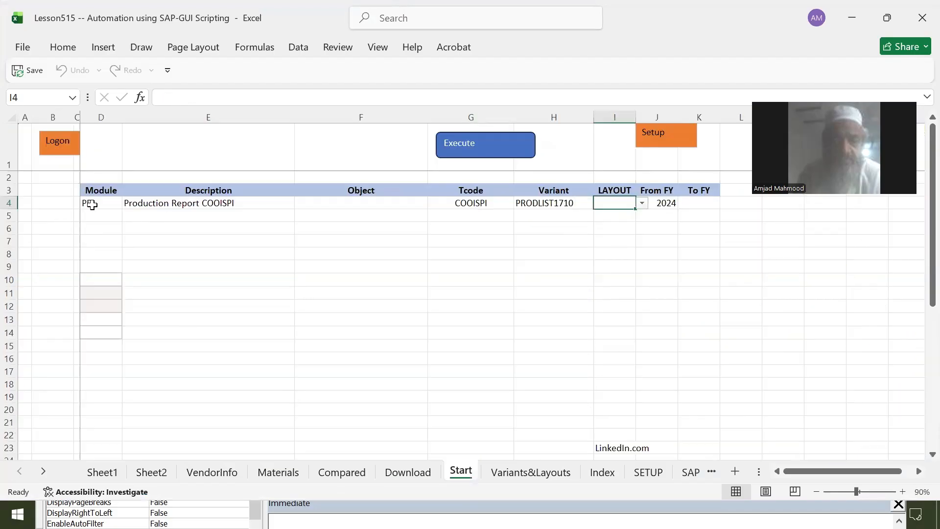
pyautogui.click(90, 202)
pyautogui.click(128, 202)
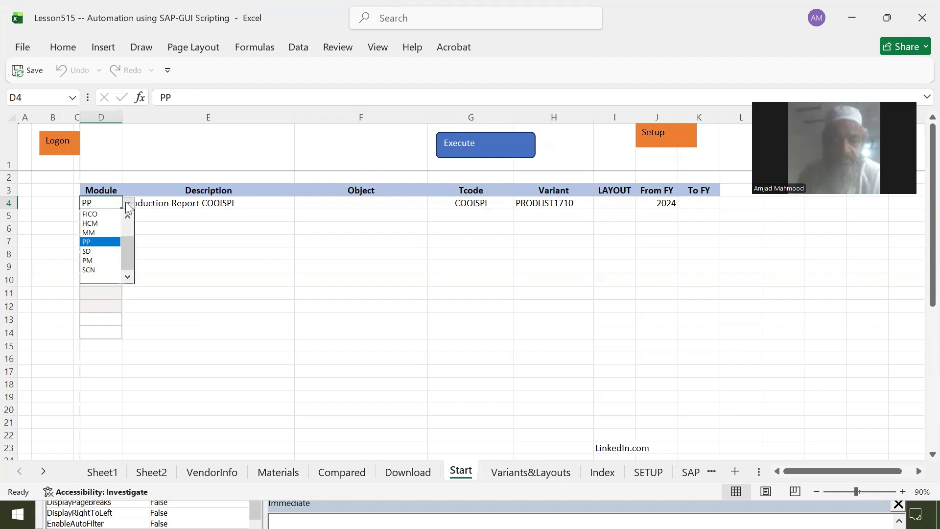
pyautogui.click(92, 242)
pyautogui.click(301, 202)
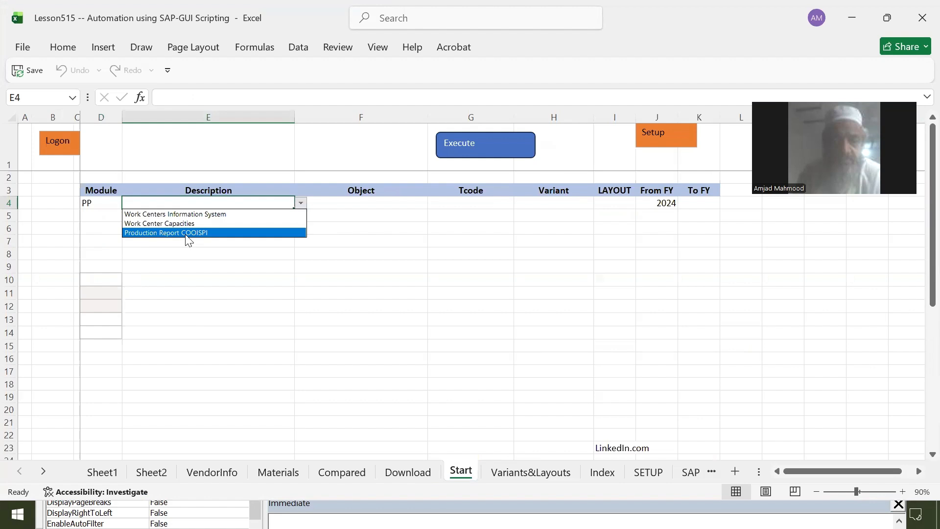
pyautogui.click(183, 234)
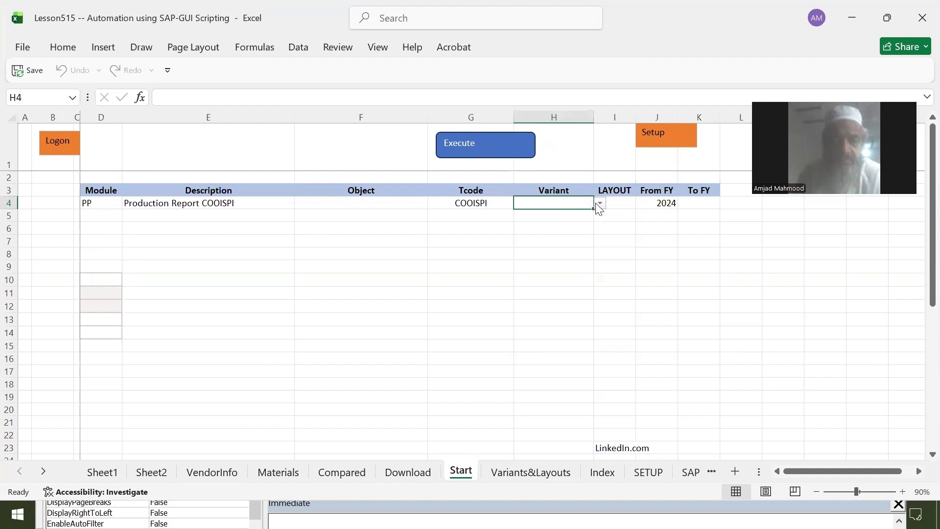
# Step: Execute the COOISPI report with the variant left blank to load the available variants, and dismiss the message
pyautogui.click(462, 150)
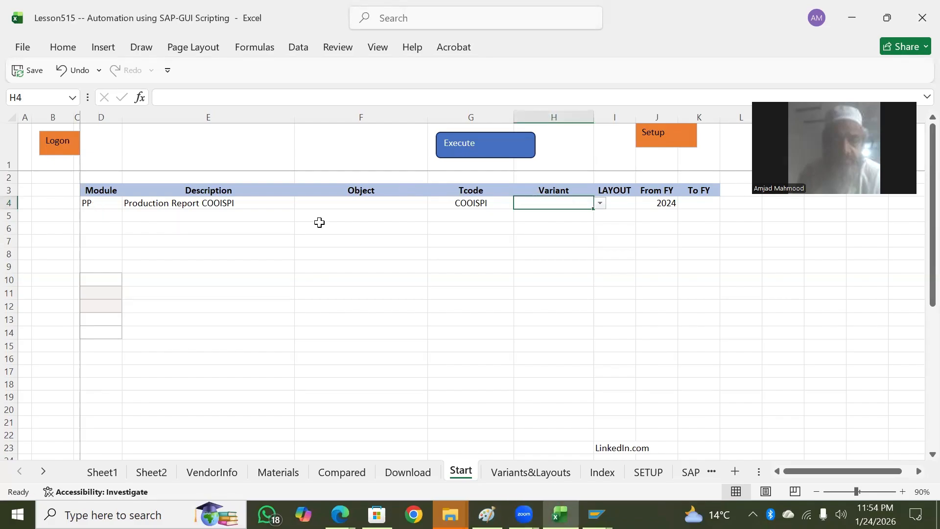
pyautogui.click(472, 143)
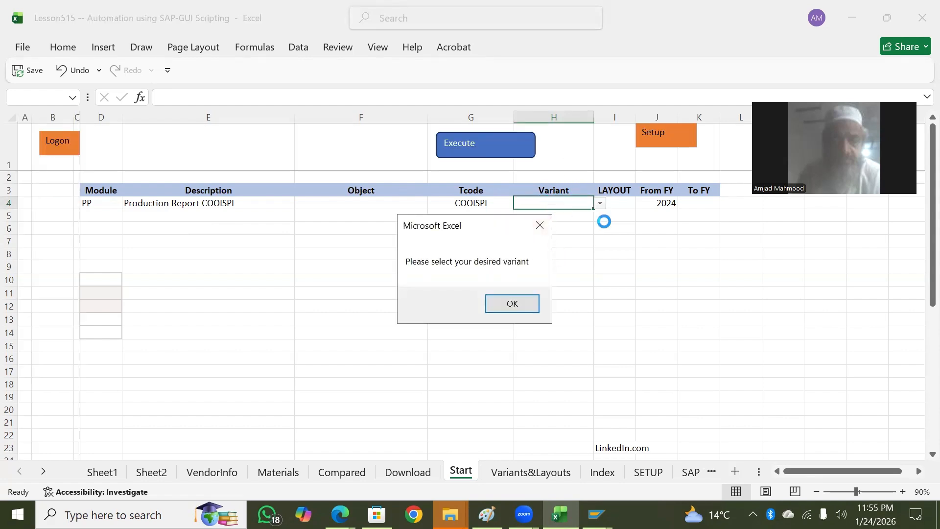
pyautogui.click(512, 303)
# Step: Review the variants offered for the COOISPI report and set the variant to CONF1710
pyautogui.click(599, 203)
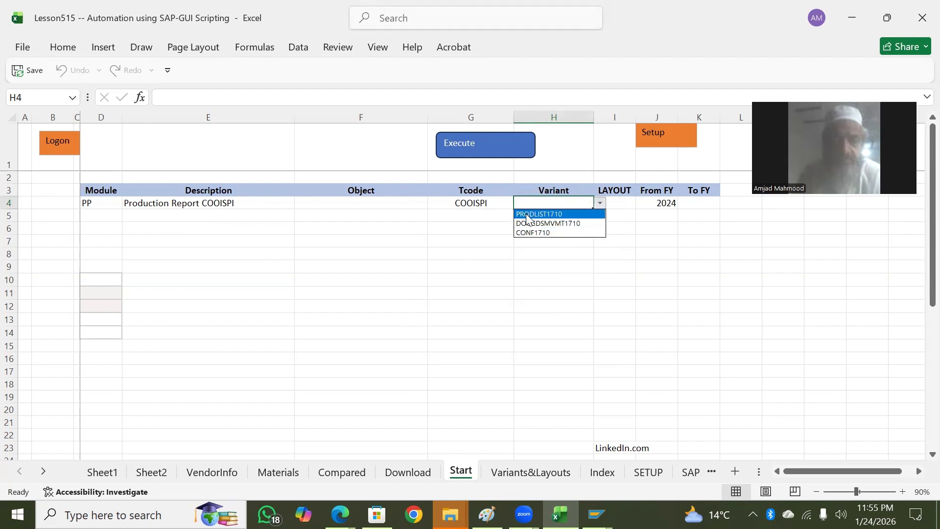
pyautogui.click(524, 205)
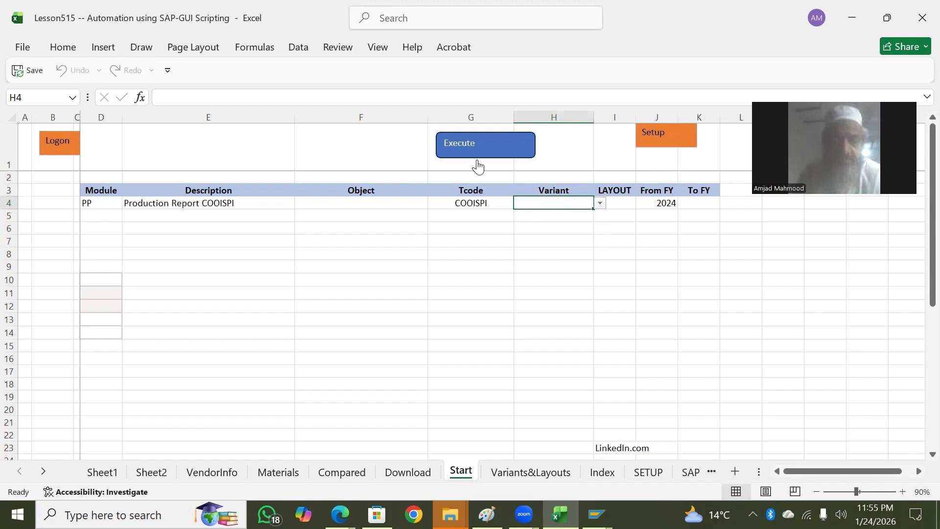
pyautogui.click(601, 205)
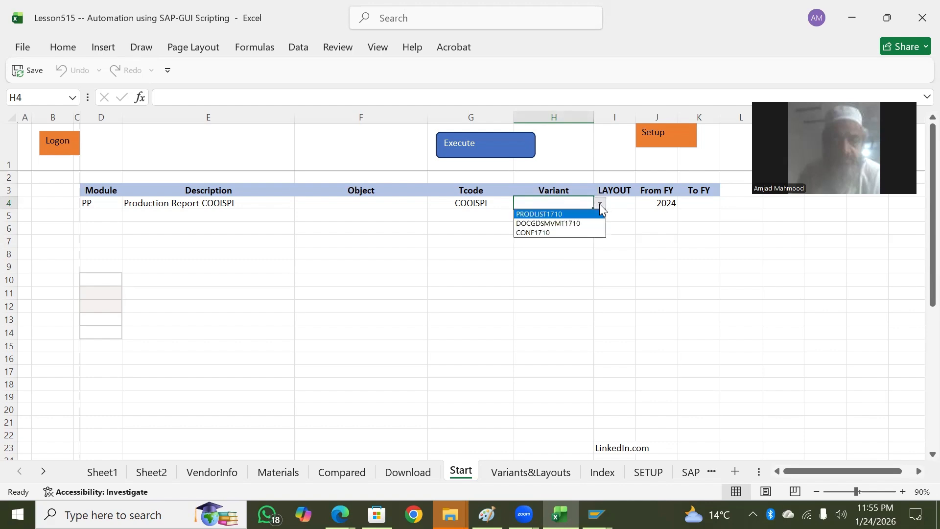
pyautogui.click(539, 233)
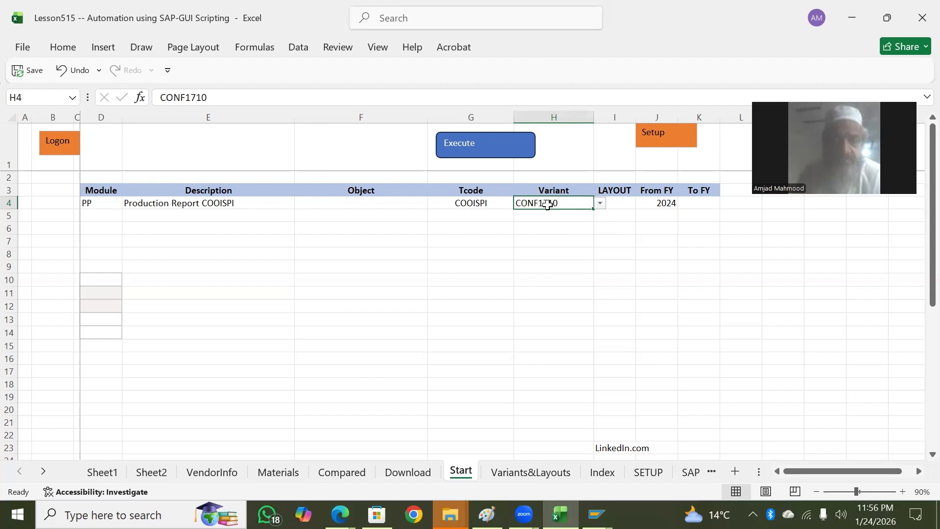
# Step: Execute the confirmations download, close the completion message, and return to the Start sheet
pyautogui.click(473, 145)
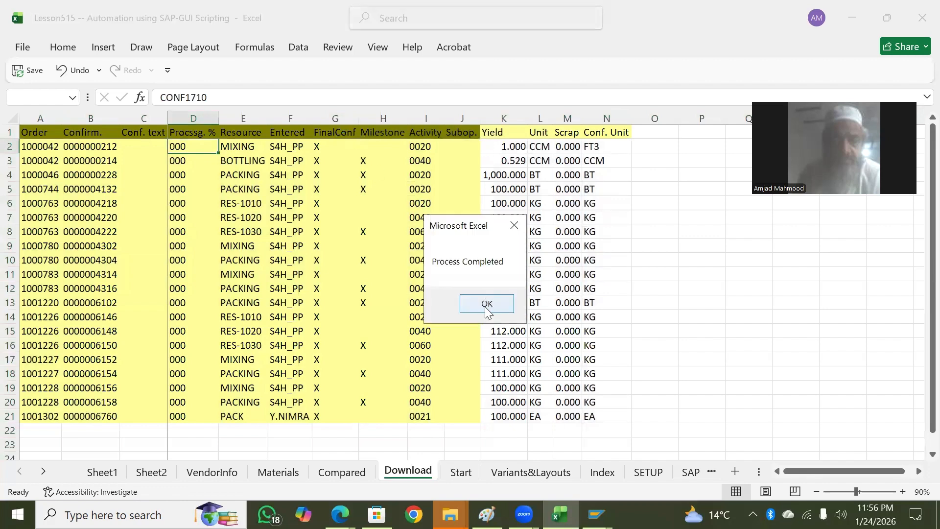
pyautogui.click(487, 305)
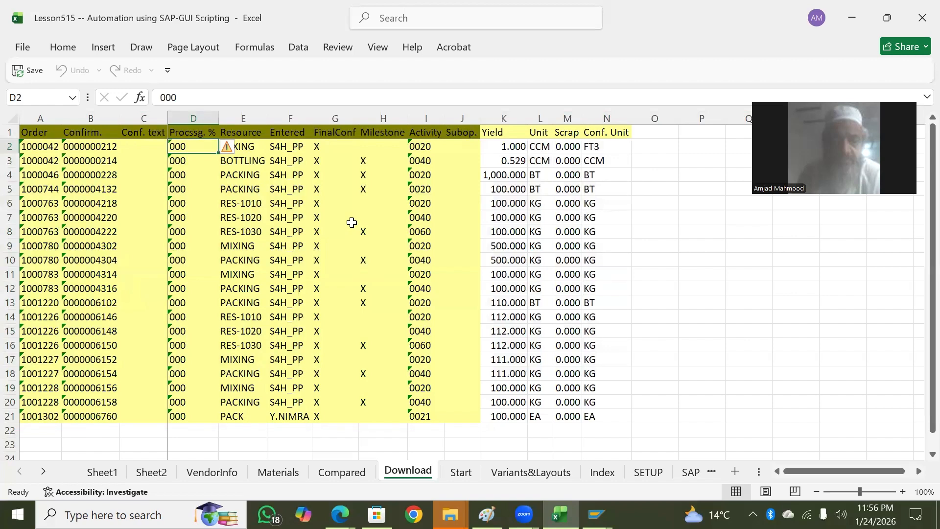
pyautogui.click(460, 471)
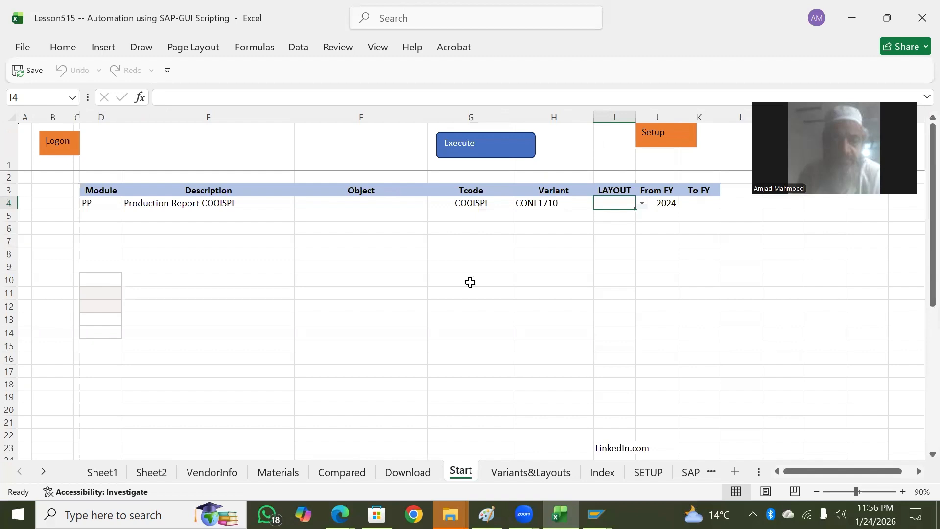